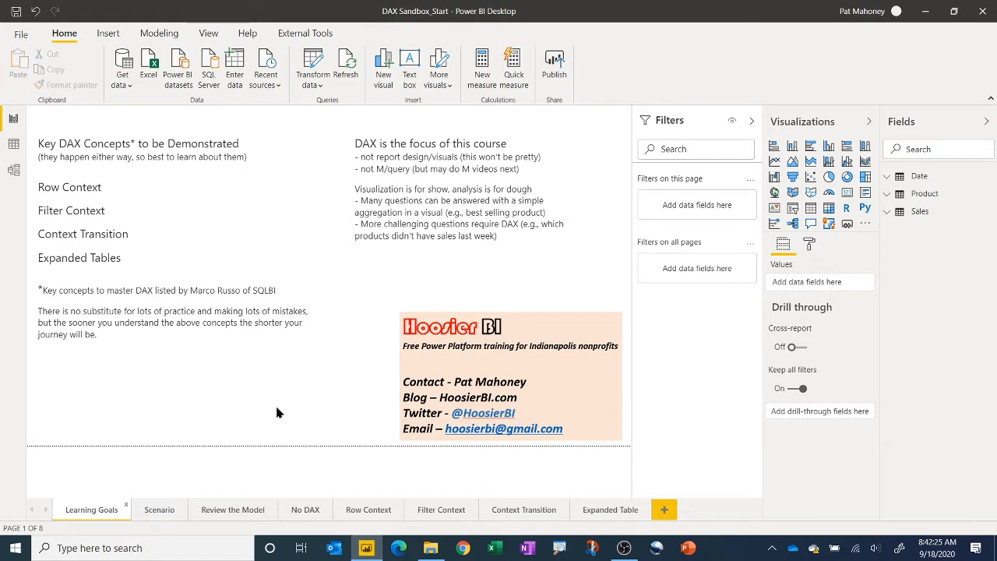
Read through the Scenario and Review the Model pages of the report.
{"action": "left_click", "coordinate": [159, 511]}
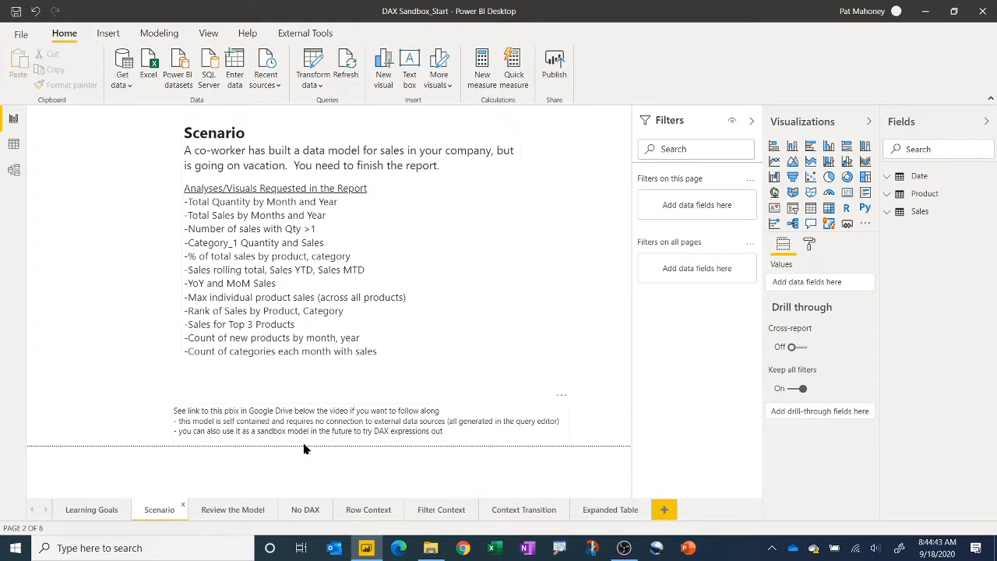
{"action": "left_click", "coordinate": [226, 510]}
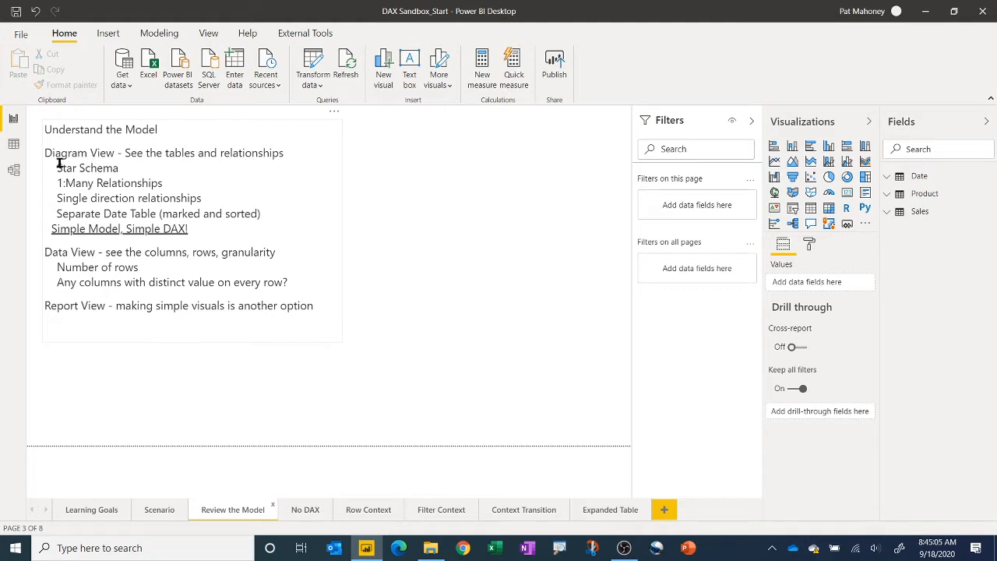
Display the model diagram with the Date, Product, Sales and _Measures tables fully in view and the properties collapsed.
{"action": "left_click", "coordinate": [13, 172]}
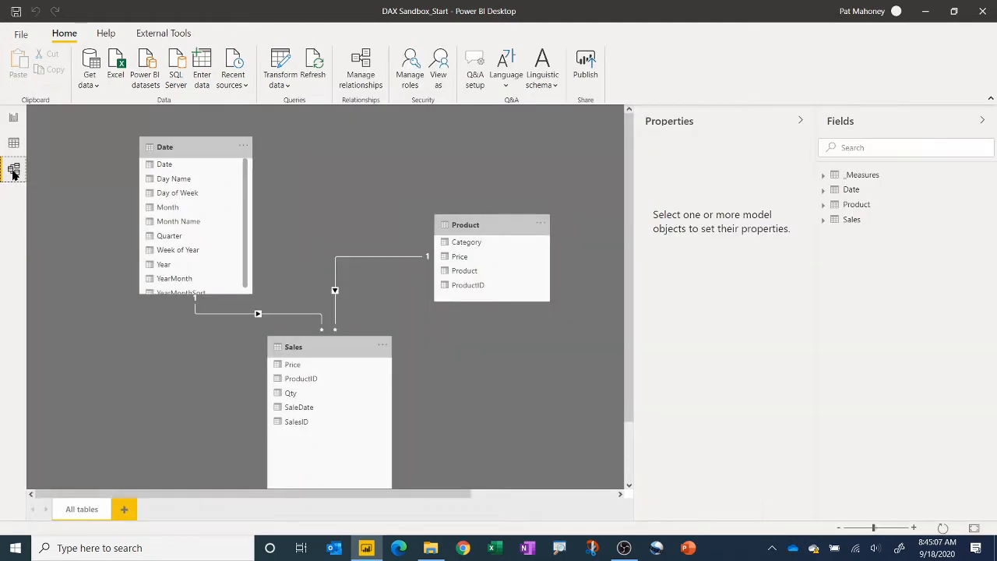
{"action": "left_click", "coordinate": [838, 527]}
{"action": "left_click", "coordinate": [838, 527]}
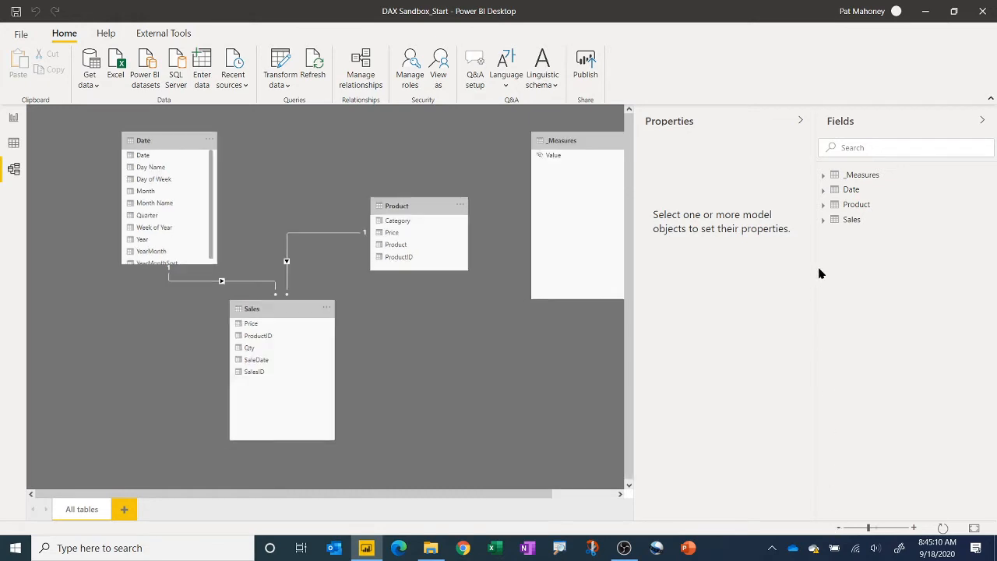
{"action": "left_click", "coordinate": [799, 119]}
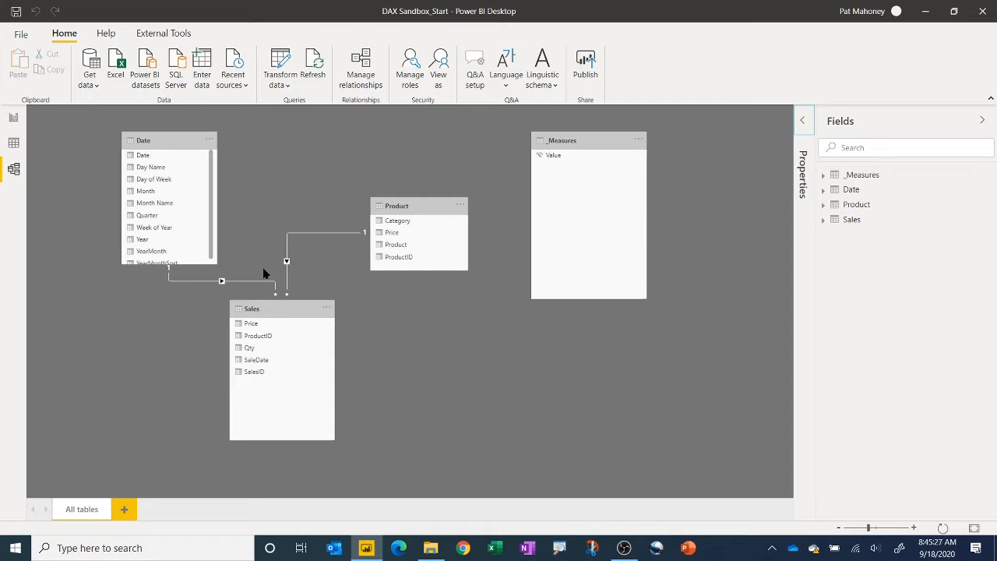
Check the auto date/time setting in the global and current file data load options, leaving without changes.
{"action": "left_click", "coordinate": [21, 34]}
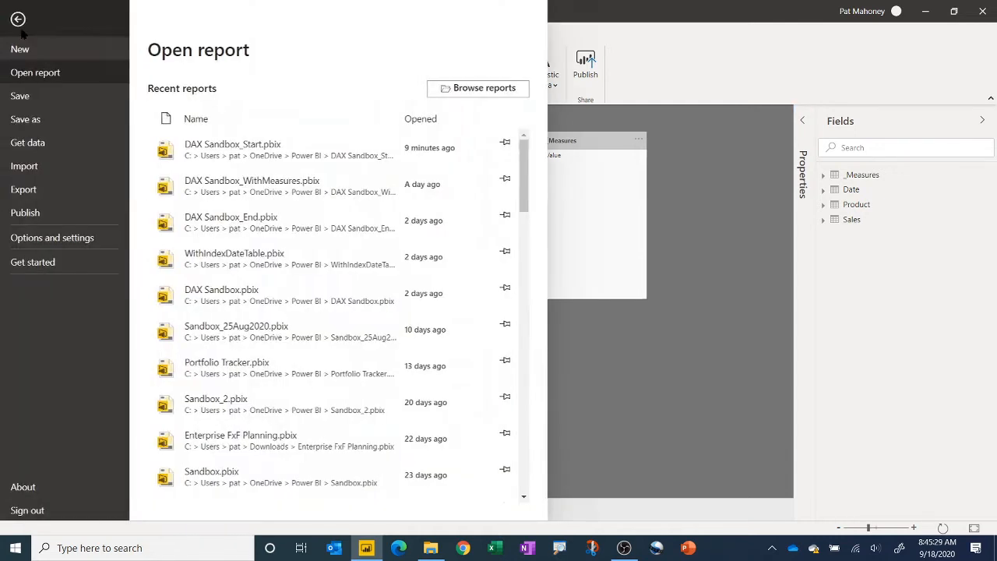
{"action": "left_click", "coordinate": [62, 241]}
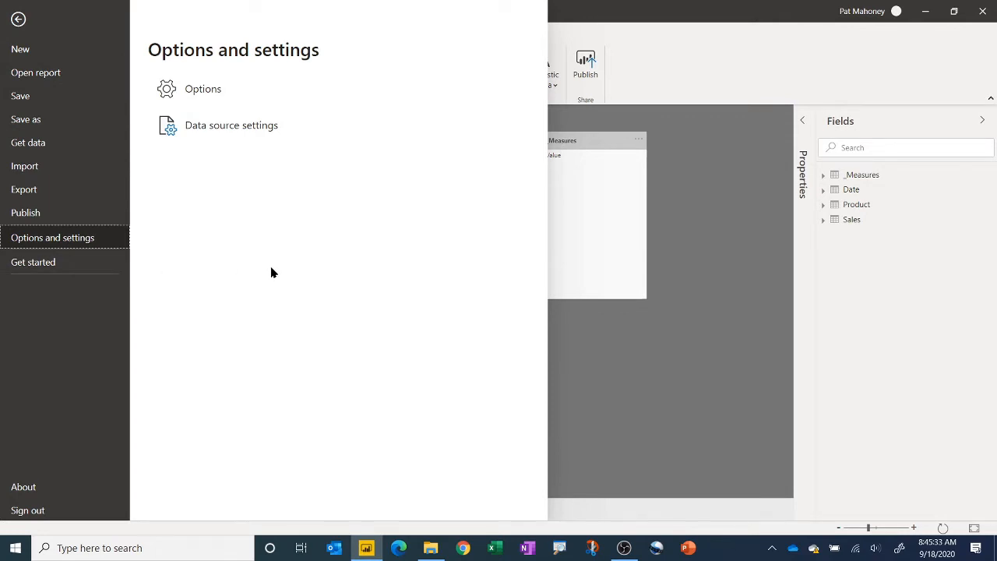
{"action": "left_click", "coordinate": [204, 94]}
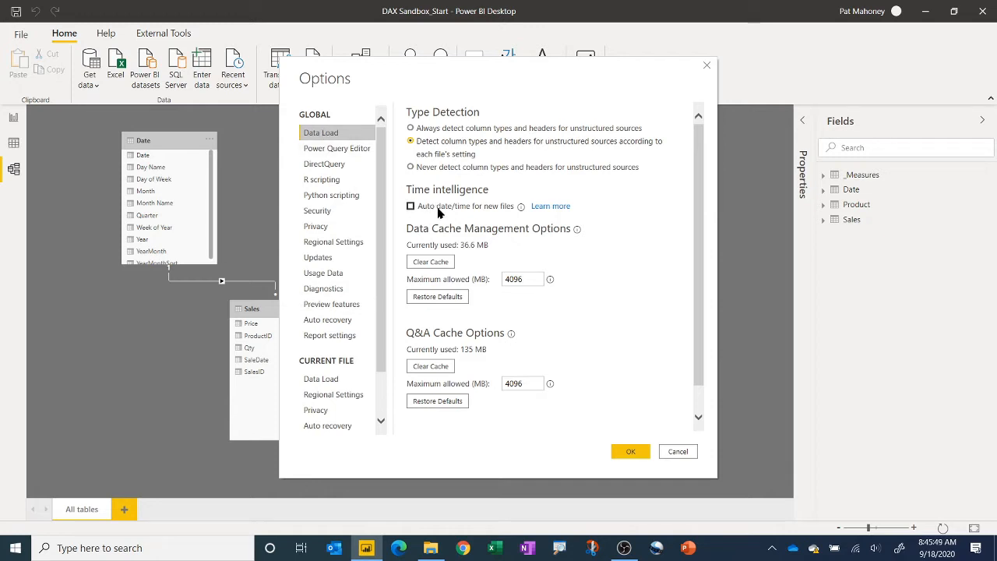
{"action": "left_click", "coordinate": [331, 379]}
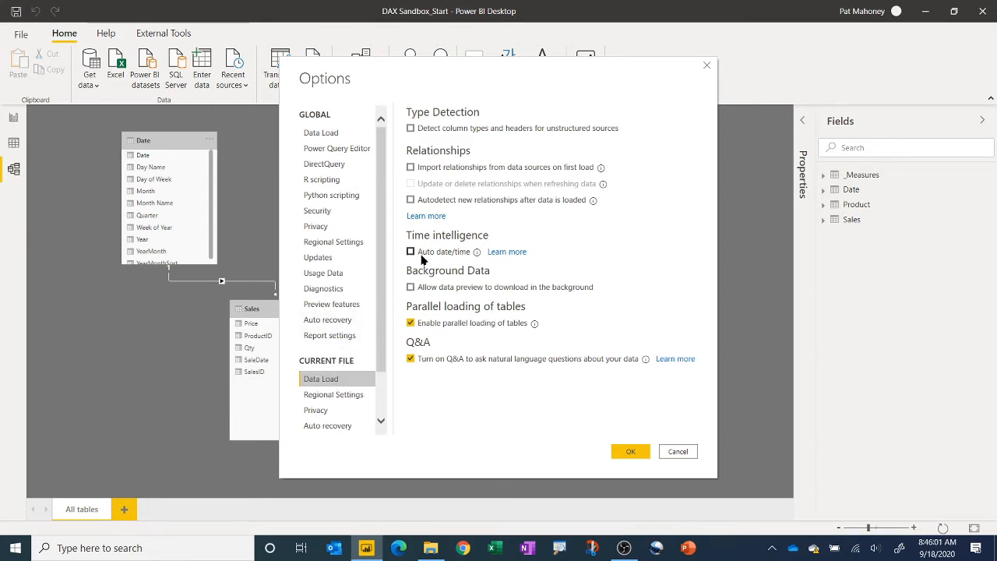
{"action": "left_click", "coordinate": [671, 451]}
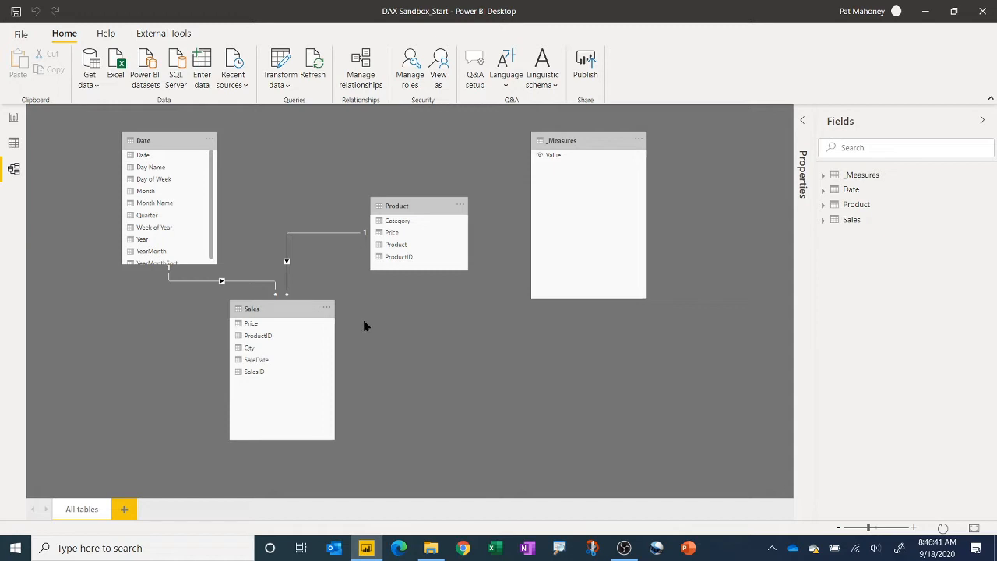
Inspect the relationship between Sales and Product, including its cross filter direction choices, and close it without changes.
{"action": "double_click", "coordinate": [288, 263]}
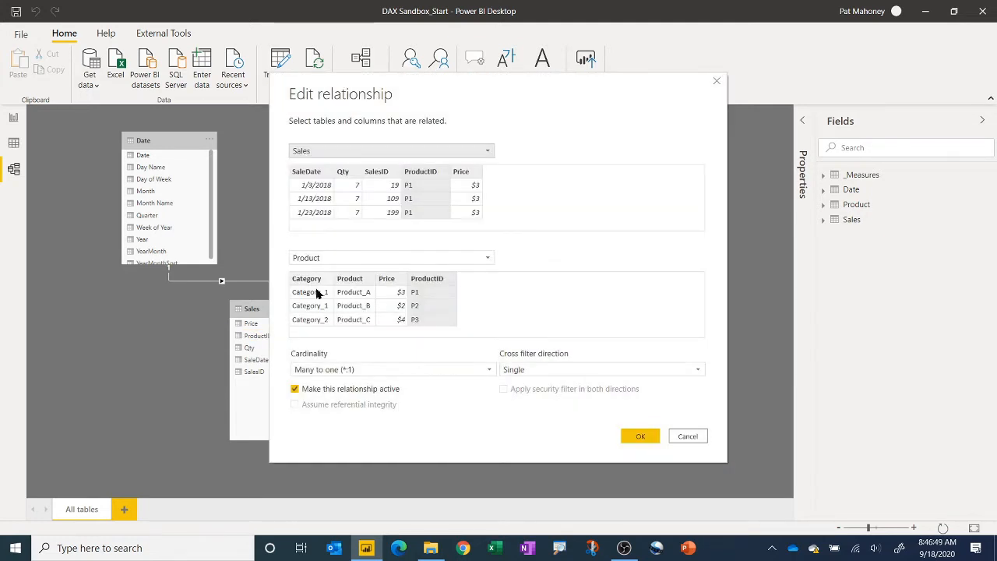
{"action": "left_click", "coordinate": [531, 371]}
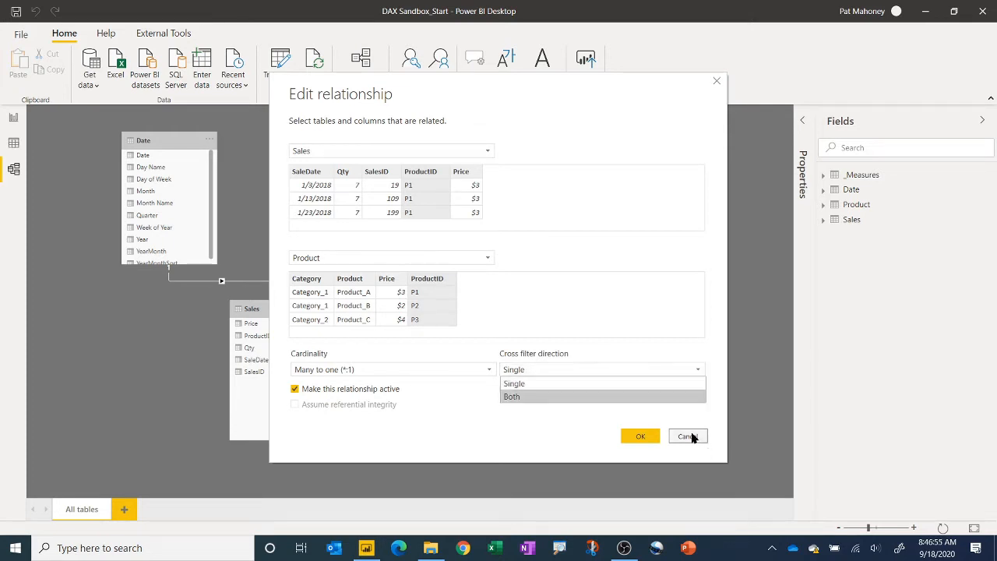
{"action": "left_click", "coordinate": [654, 380]}
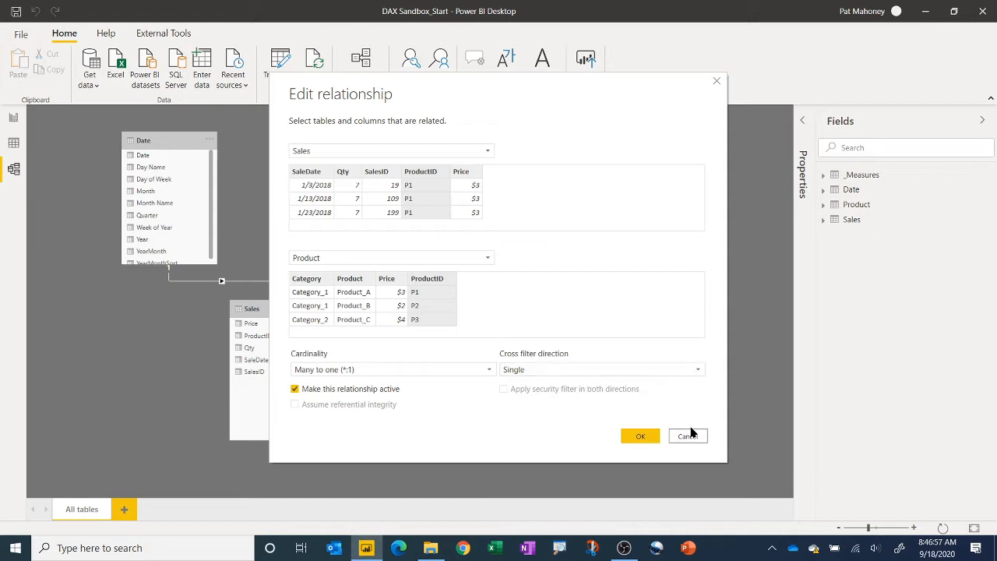
{"action": "left_click", "coordinate": [686, 437]}
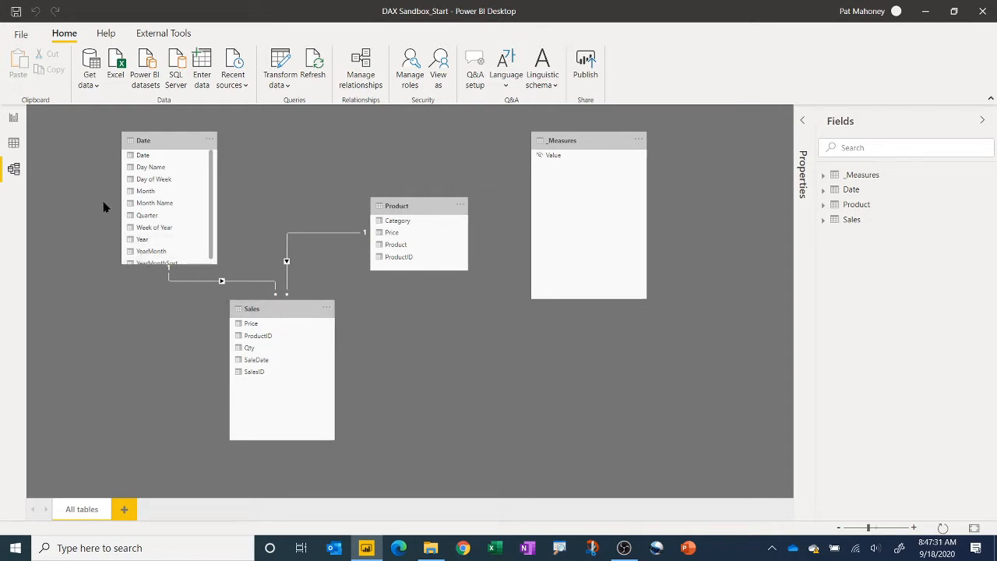
Revisit the model review notes and display the rows of the Sales table.
{"action": "left_click", "coordinate": [14, 118]}
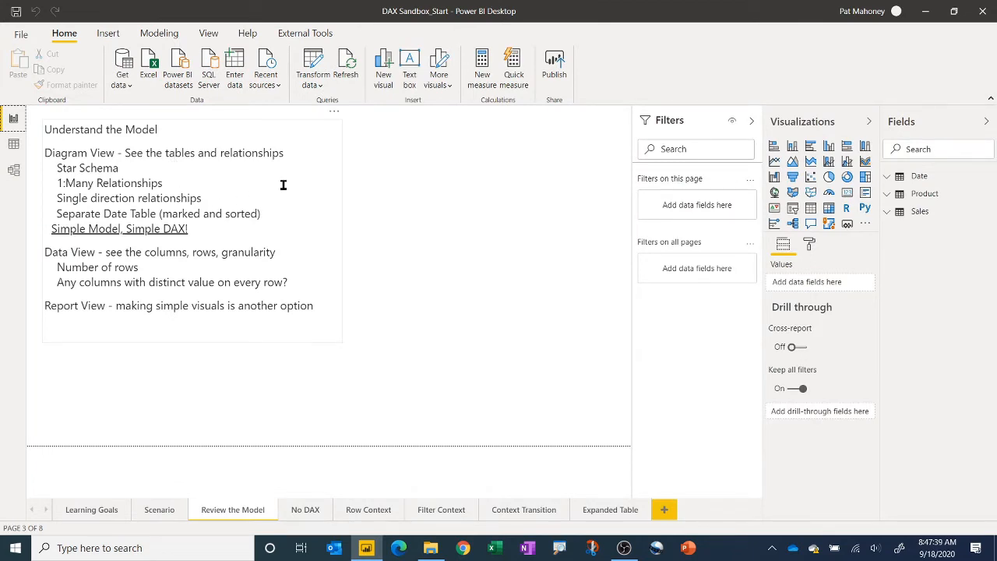
{"action": "left_click", "coordinate": [14, 145]}
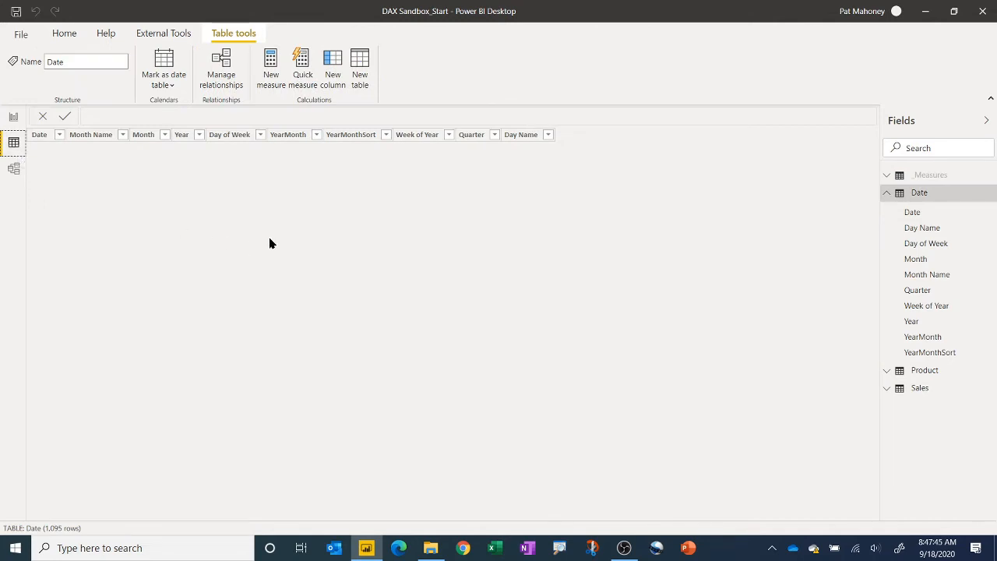
{"action": "left_click", "coordinate": [886, 194]}
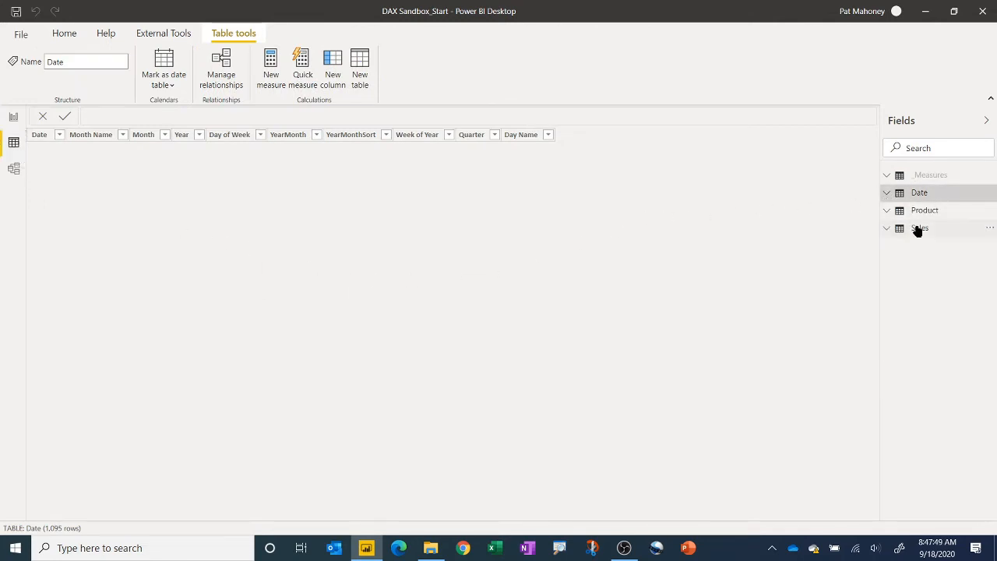
{"action": "left_click", "coordinate": [916, 227]}
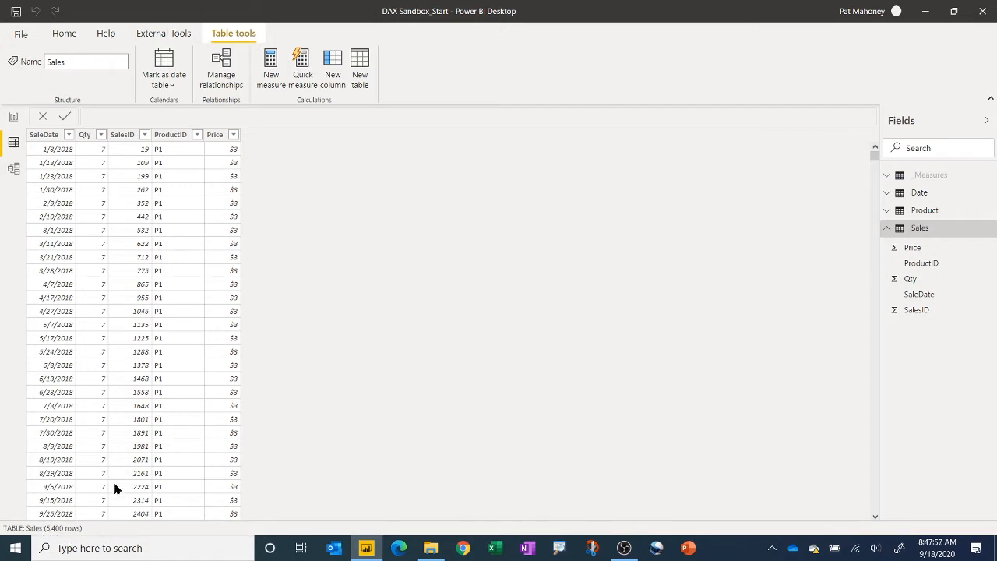
Sort the Sales table by SaleDate in ascending and finally in descending order.
{"action": "left_click", "coordinate": [51, 135]}
{"action": "right_click", "coordinate": [54, 135]}
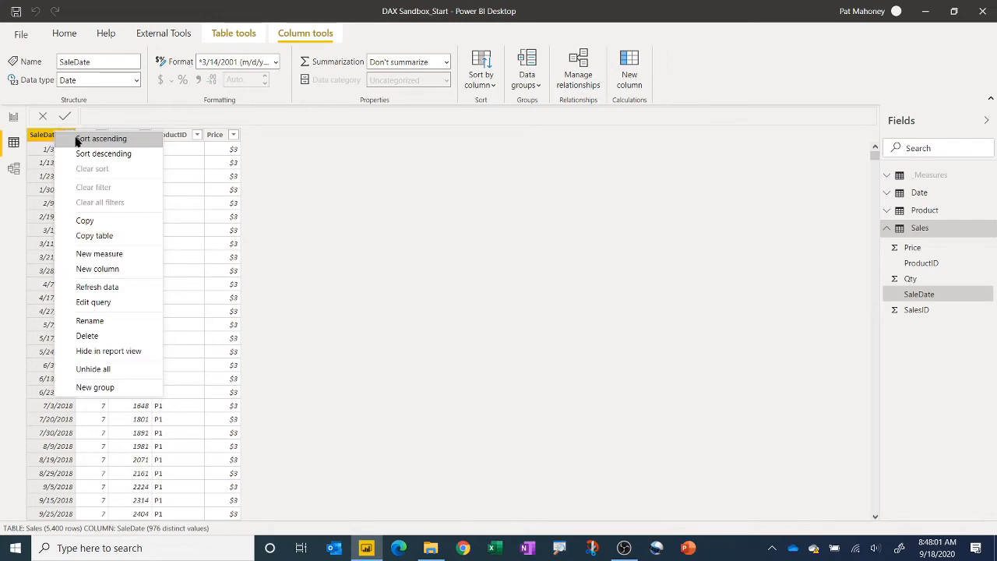
{"action": "left_click", "coordinate": [79, 139]}
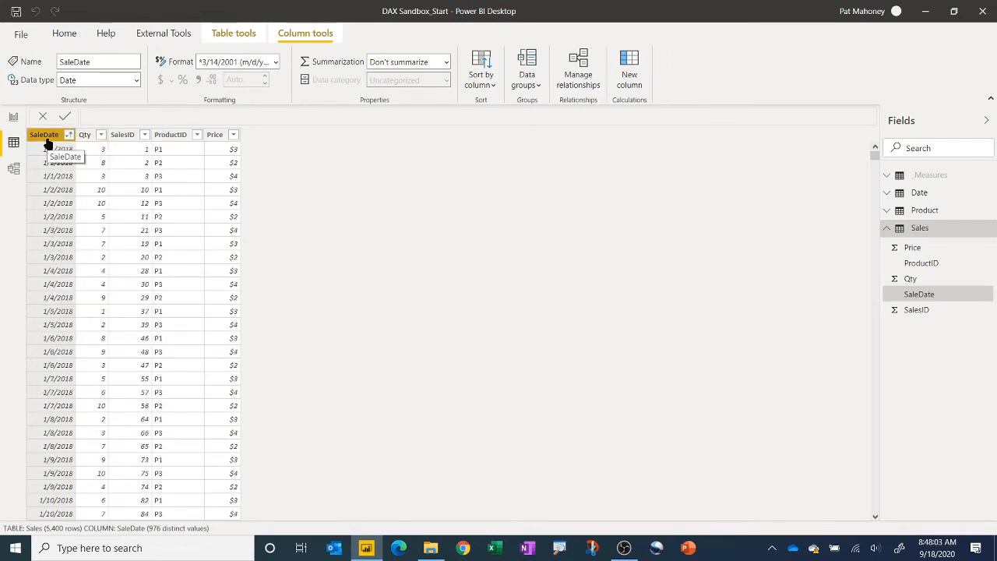
{"action": "right_click", "coordinate": [49, 142]}
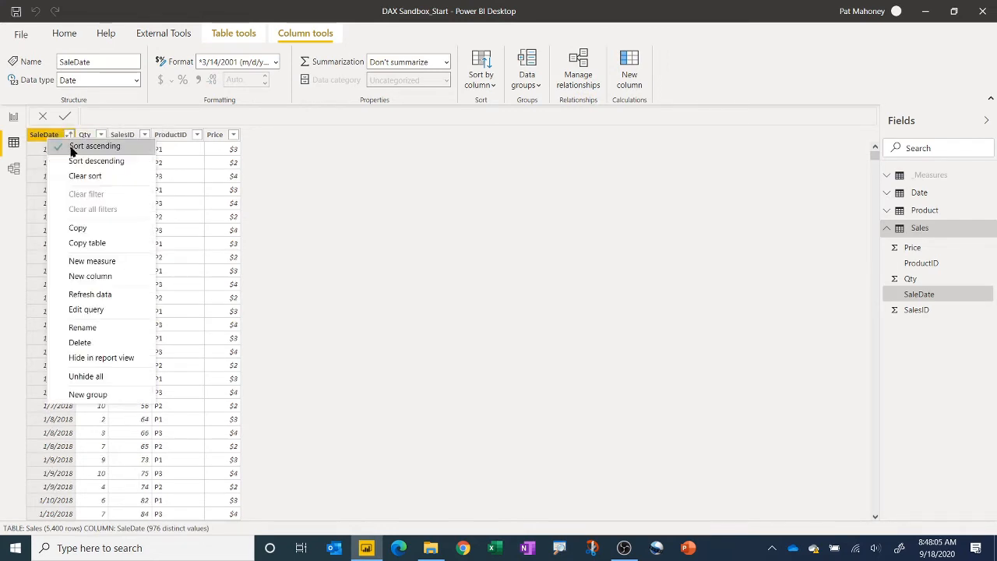
{"action": "left_click", "coordinate": [80, 162]}
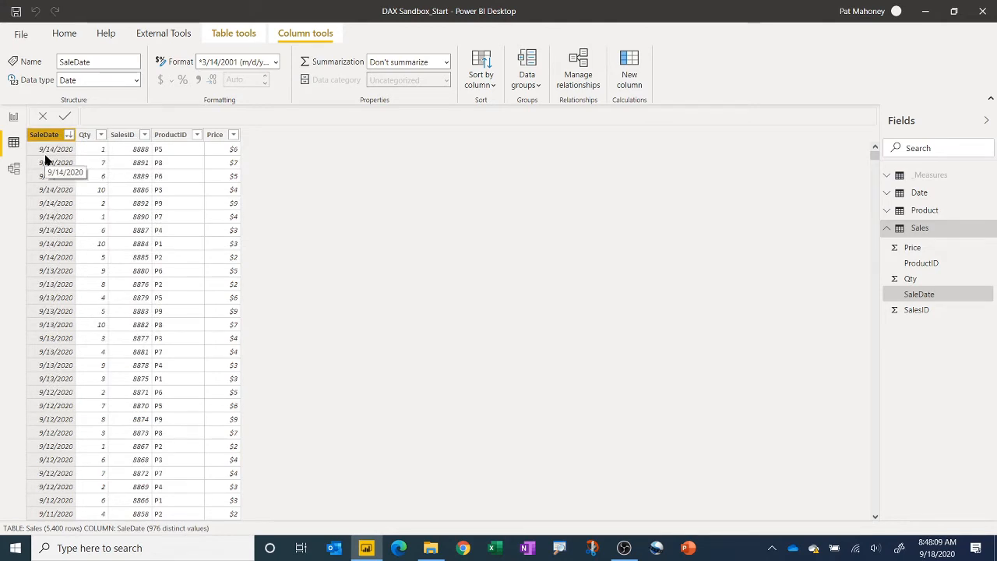
Check the distinct values of SalesID and ProductID in Sales, and of Category, Product and ProductID in the Product table.
{"action": "left_click", "coordinate": [123, 134]}
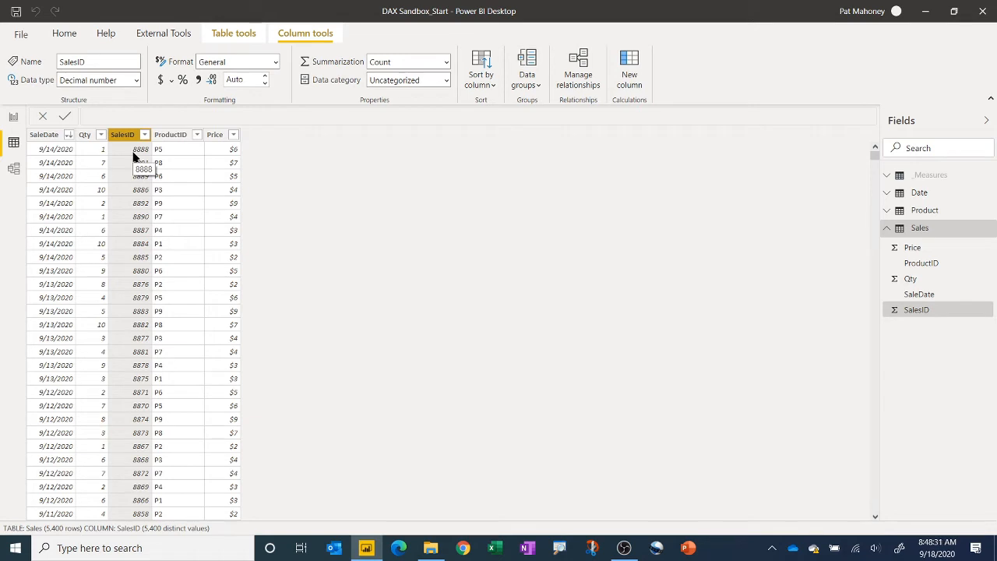
{"action": "left_click", "coordinate": [168, 137]}
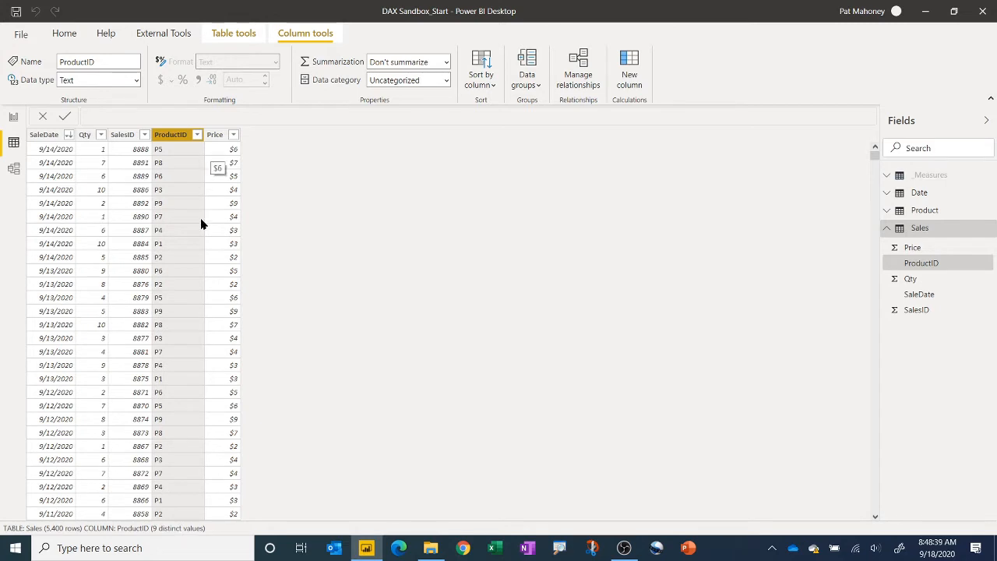
{"action": "left_click", "coordinate": [923, 210]}
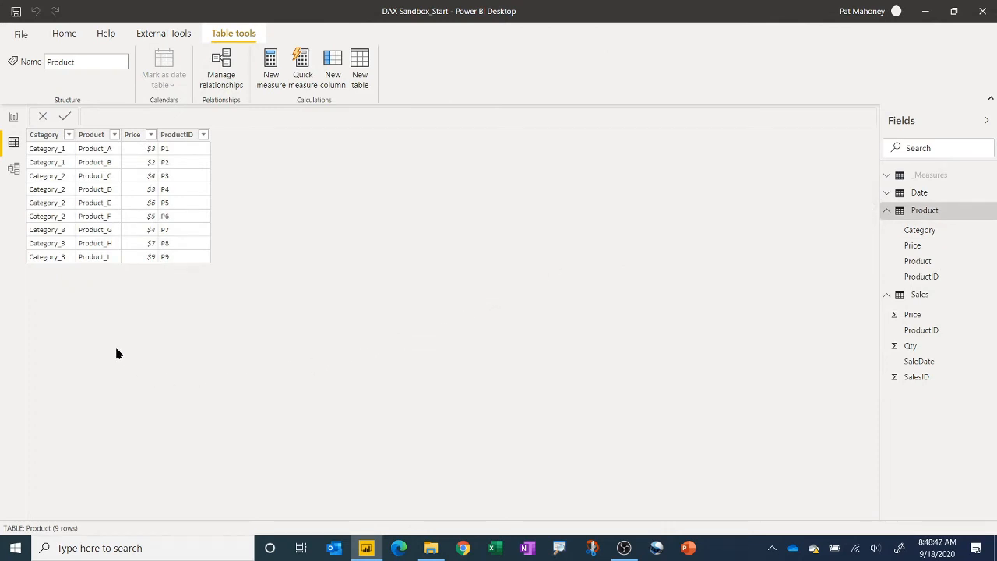
{"action": "left_click", "coordinate": [46, 138]}
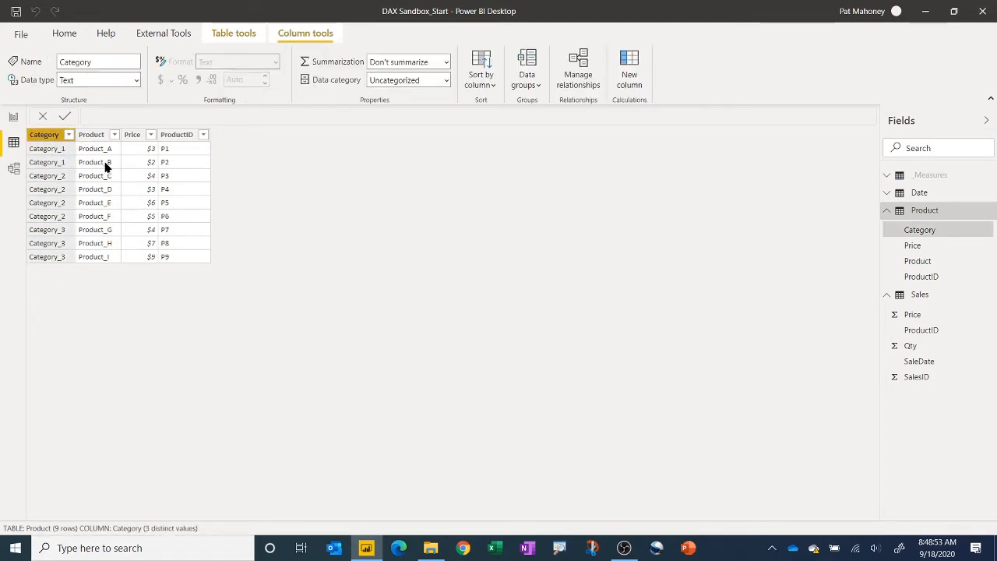
{"action": "left_click", "coordinate": [92, 136]}
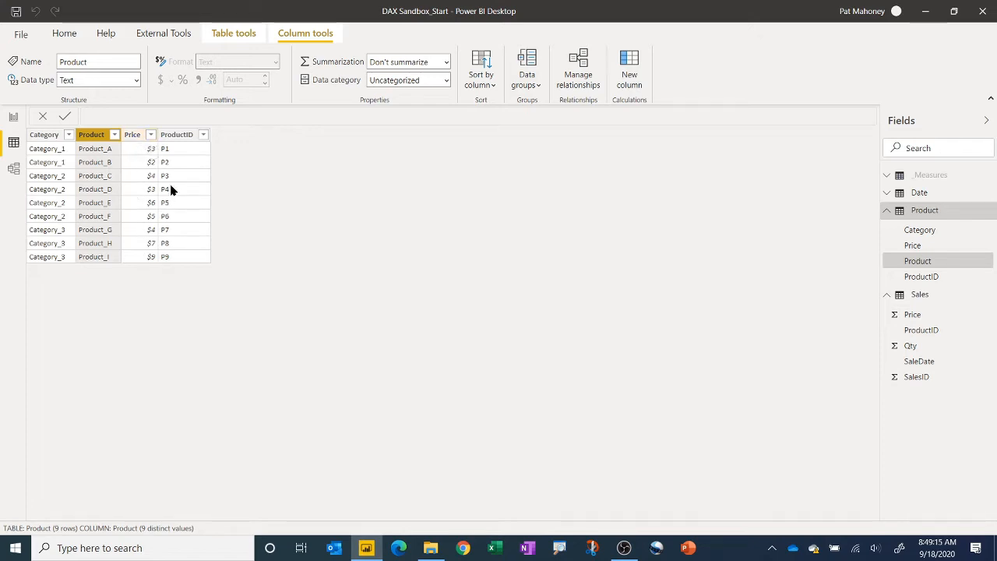
{"action": "left_click", "coordinate": [184, 137]}
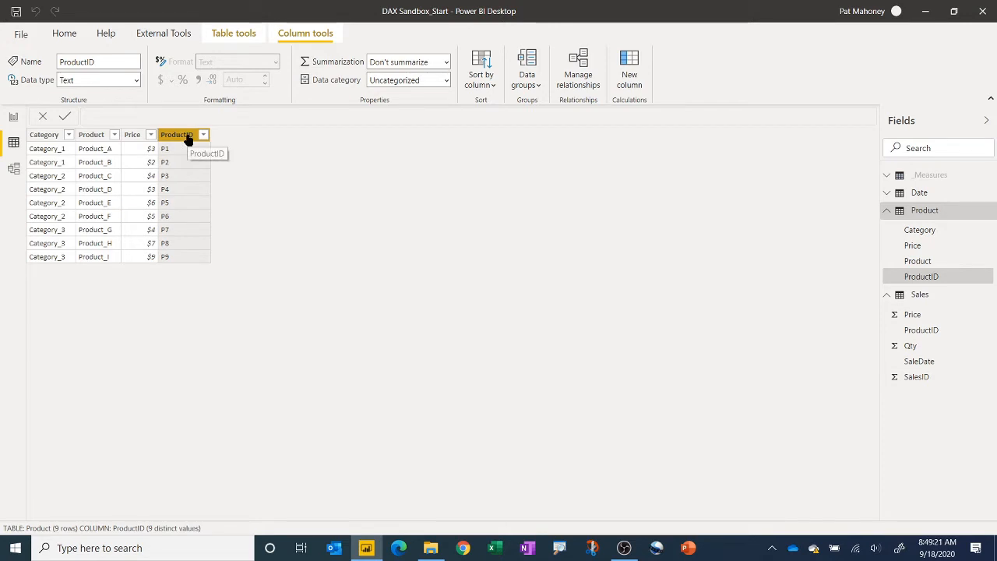
Sort the Date table by its Date column in descending order and widen that column to fit the full dates.
{"action": "left_click", "coordinate": [920, 195]}
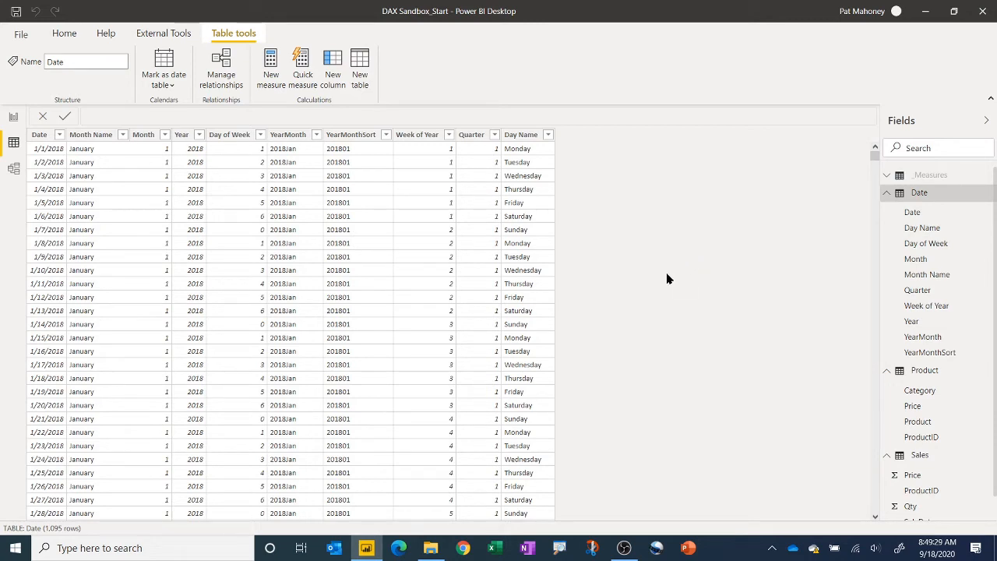
{"action": "left_click", "coordinate": [41, 137]}
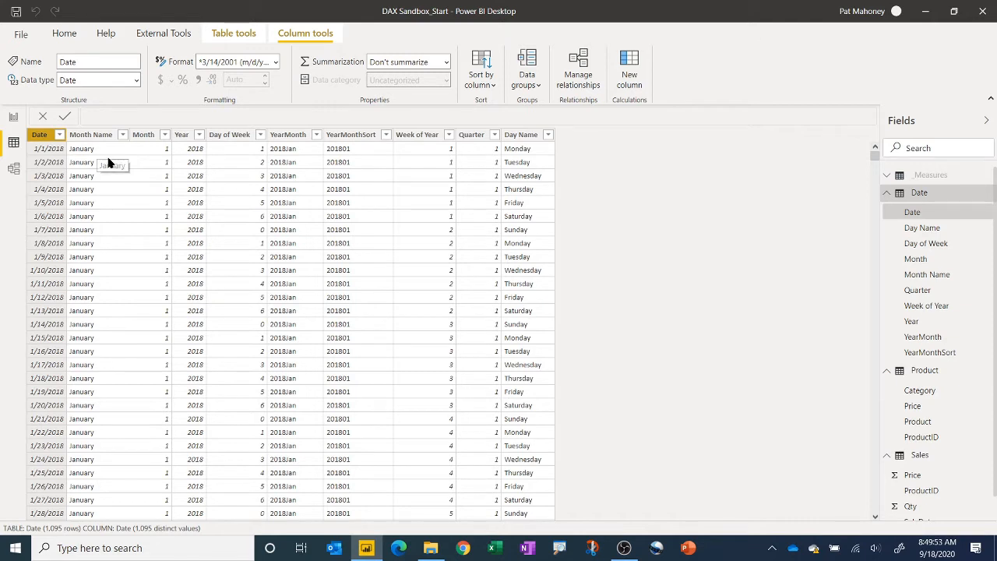
{"action": "right_click", "coordinate": [43, 137]}
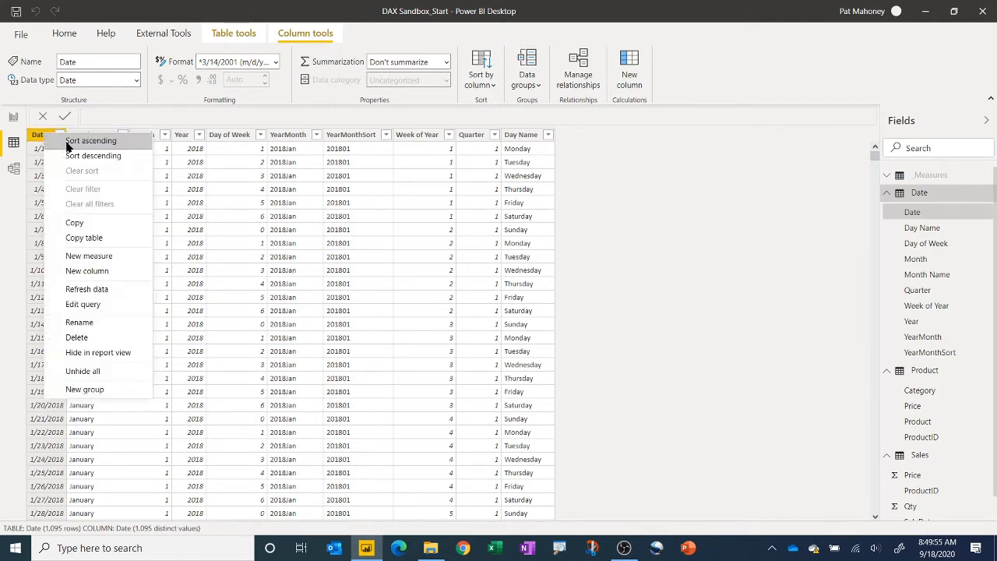
{"action": "left_click", "coordinate": [74, 156]}
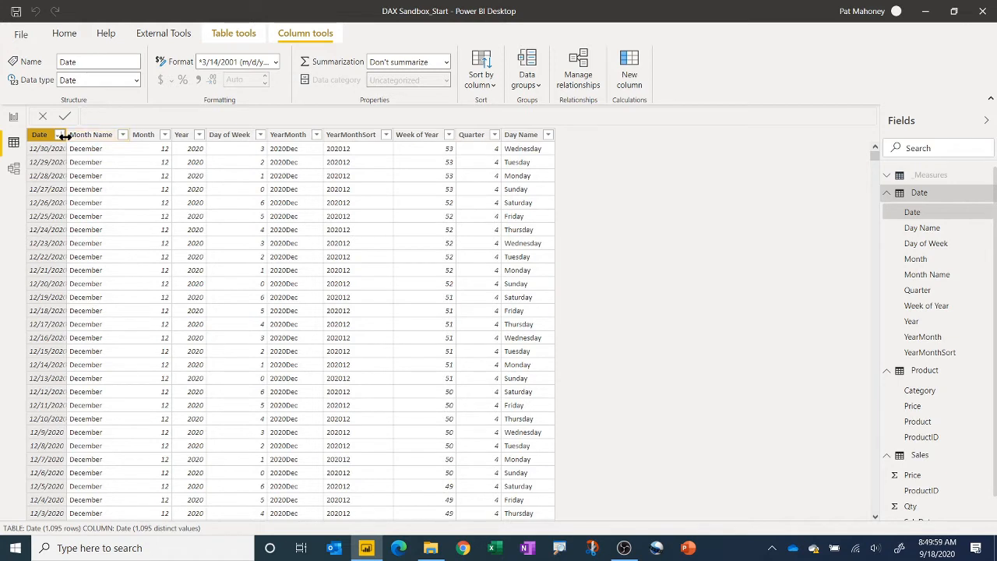
{"action": "left_click_drag", "start_coordinate": [67, 135], "coordinate": [85, 159]}
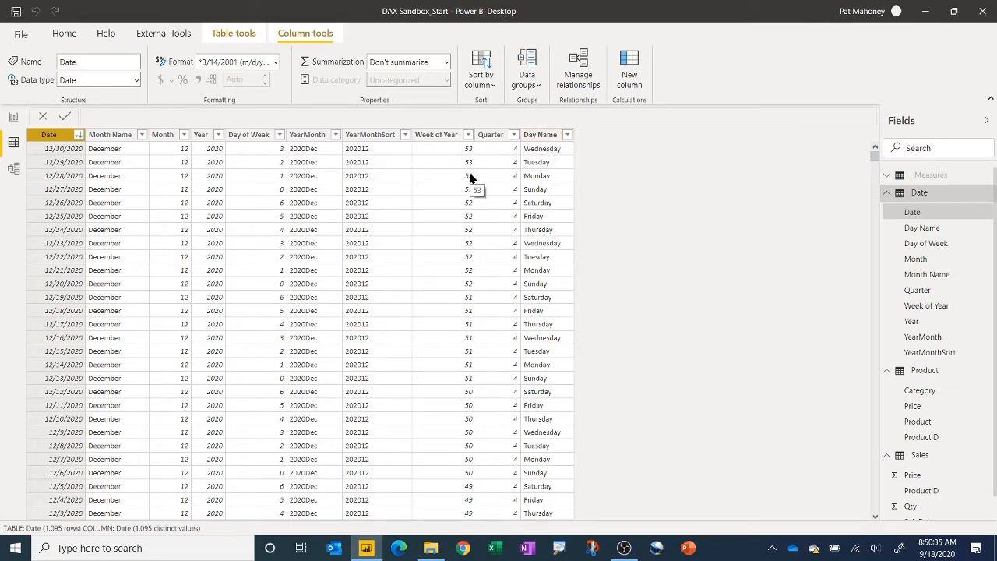
Mark the Date table as a date table, using its Date column as the date column.
{"action": "left_click", "coordinate": [226, 38]}
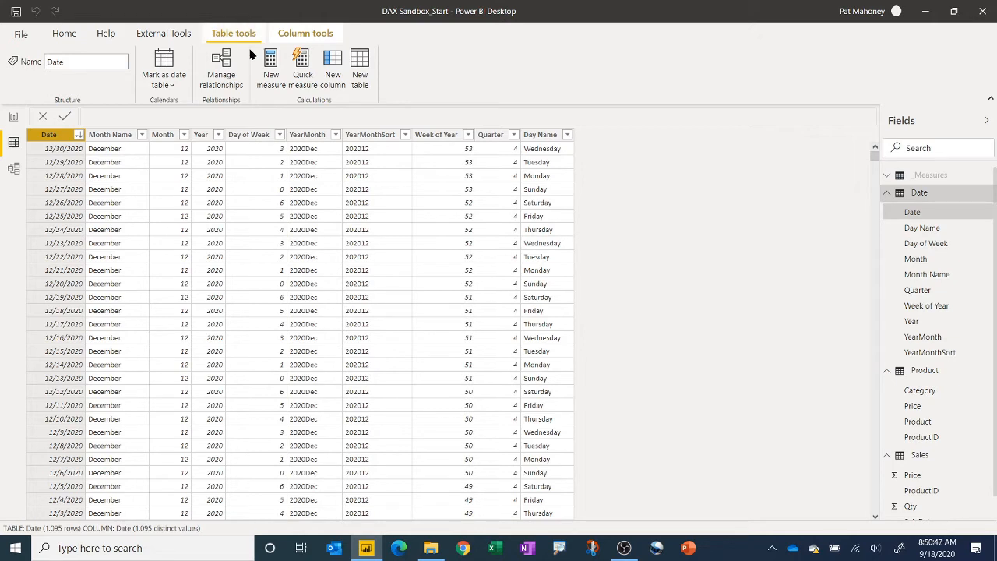
{"action": "left_click", "coordinate": [170, 87]}
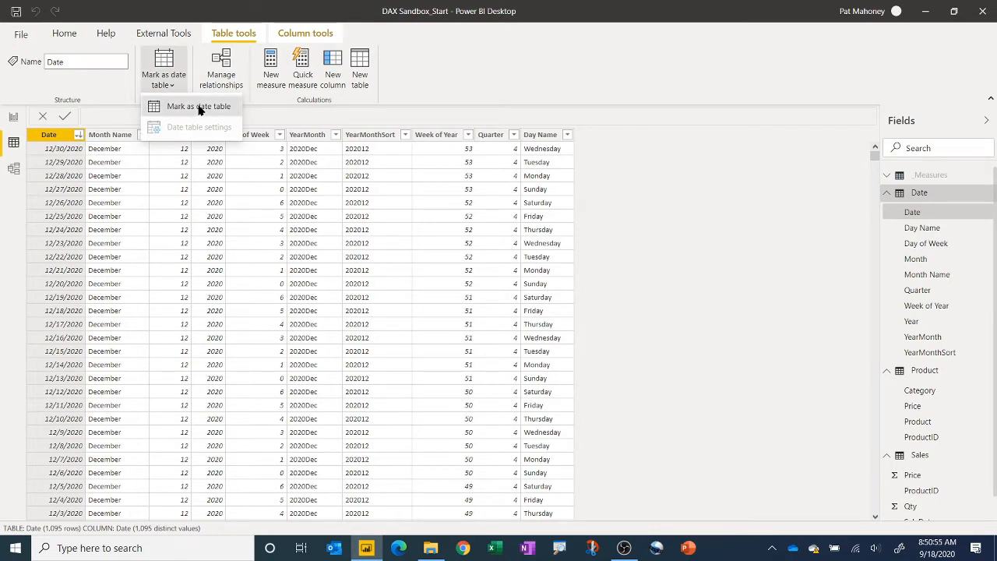
{"action": "left_click", "coordinate": [200, 106]}
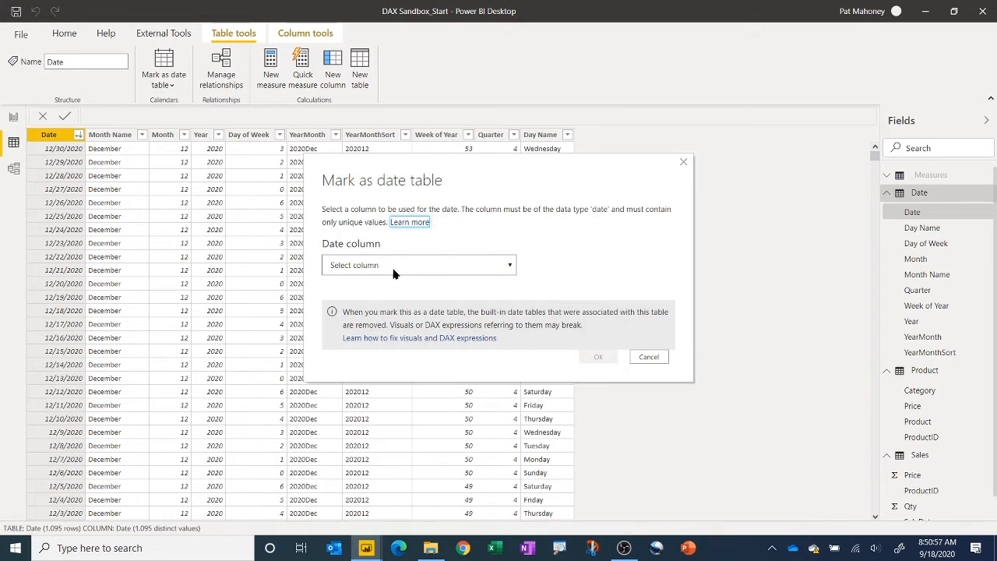
{"action": "left_click", "coordinate": [392, 266]}
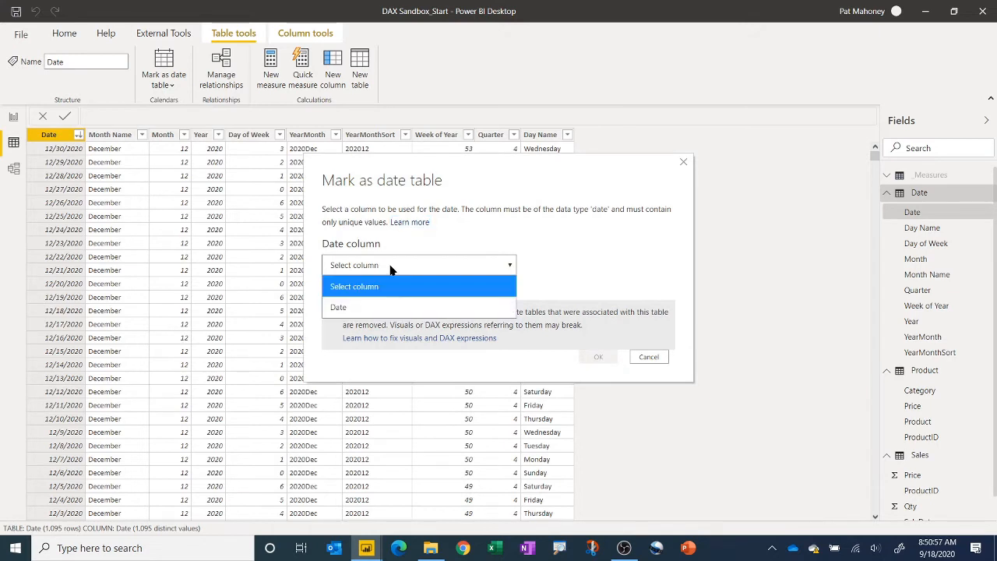
{"action": "left_click", "coordinate": [360, 311]}
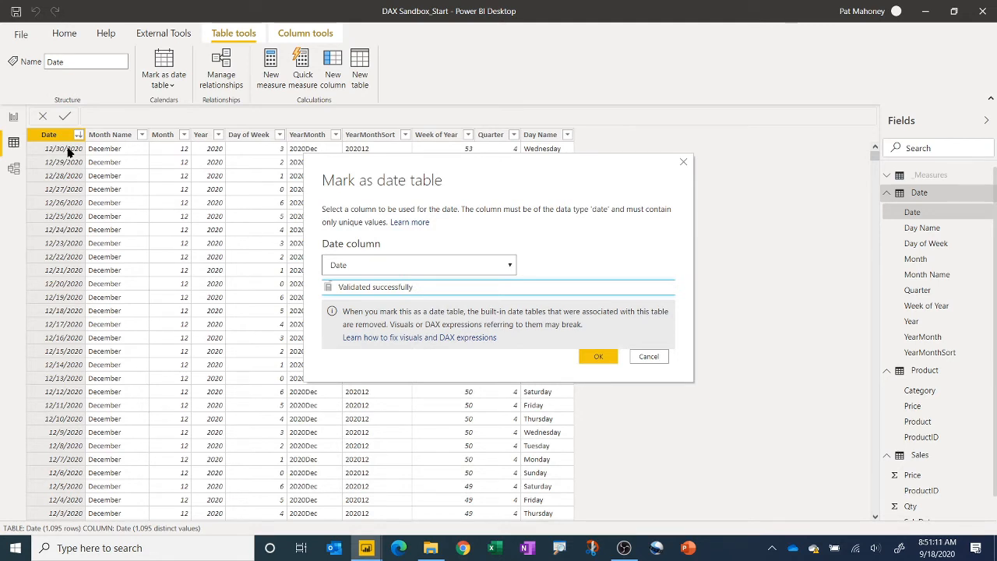
{"action": "left_click", "coordinate": [598, 358]}
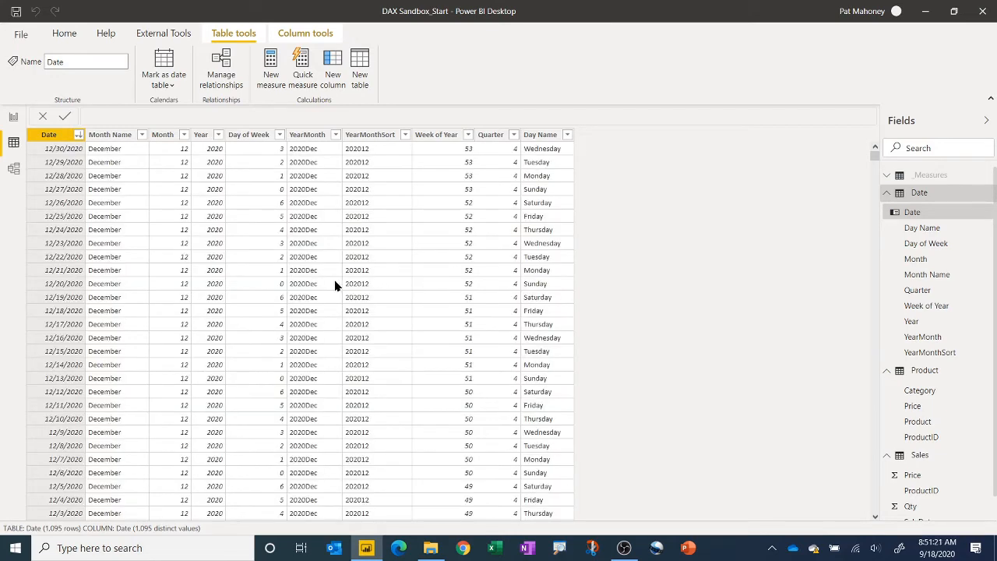
Set the Month Name column of the Date table to sort by the Month column.
{"action": "left_click", "coordinate": [121, 142]}
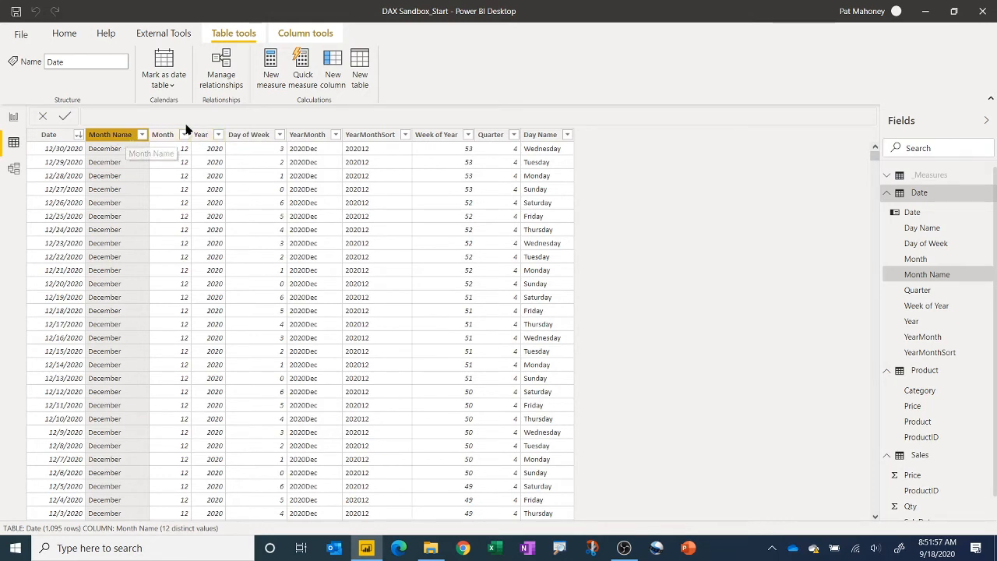
{"action": "left_click", "coordinate": [292, 33]}
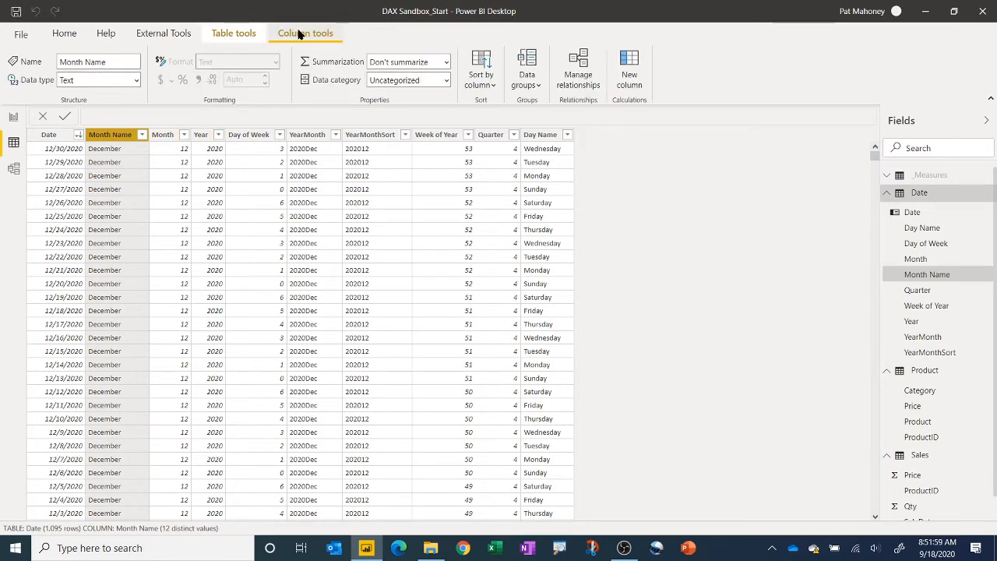
{"action": "left_click", "coordinate": [481, 78]}
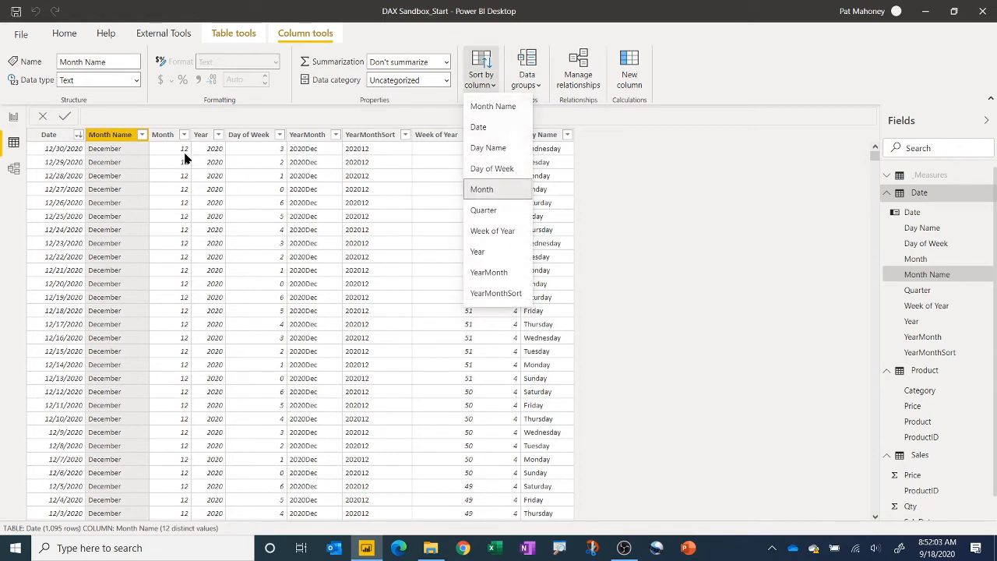
{"action": "left_click", "coordinate": [486, 190]}
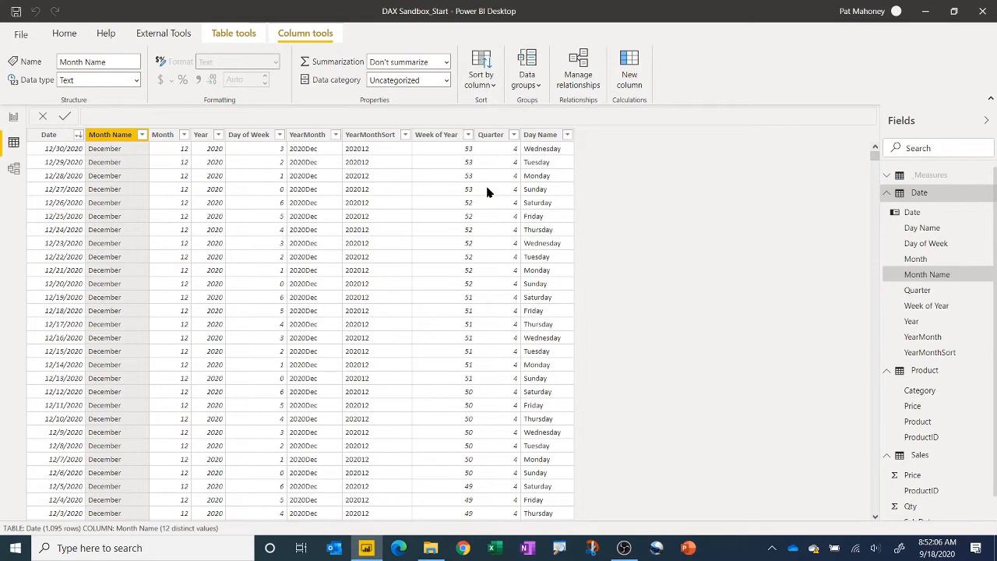
Set the YearMonth column of the Date table to sort by YearMonthSort.
{"action": "left_click", "coordinate": [309, 135]}
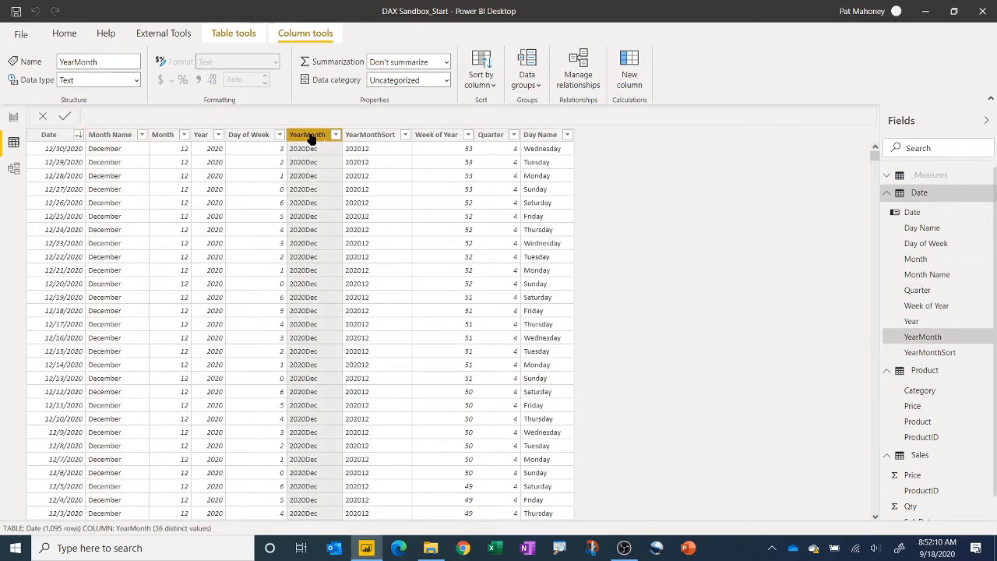
{"action": "left_click", "coordinate": [482, 84]}
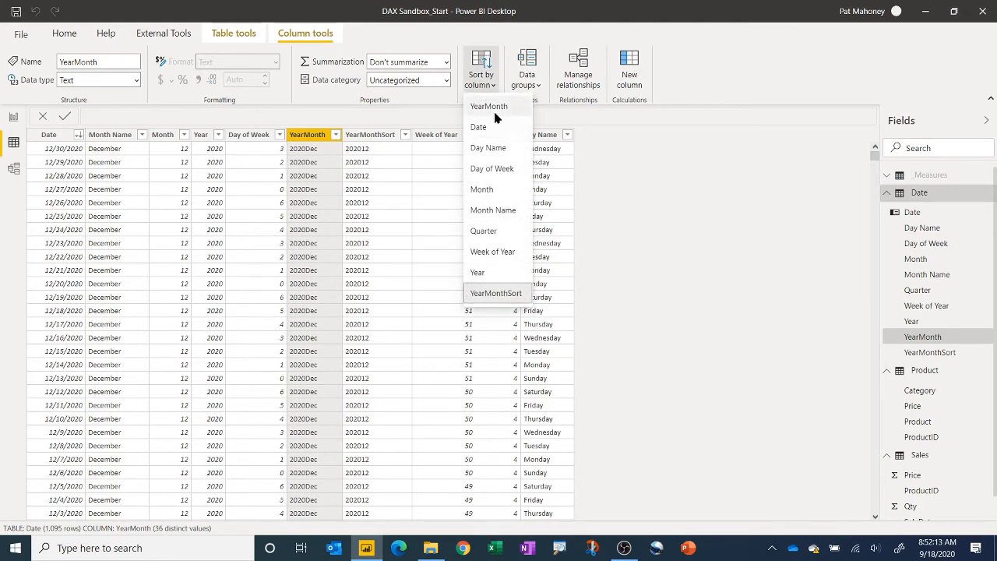
{"action": "left_click", "coordinate": [498, 293]}
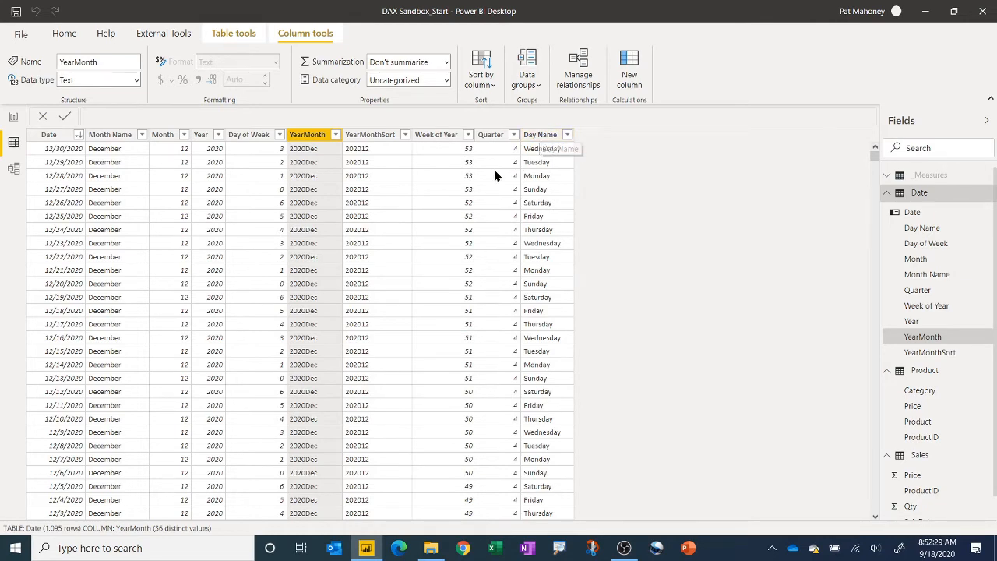
Add a card showing SalesID from Sales to the Review the Model report page and check its aggregation options.
{"action": "left_click", "coordinate": [12, 117]}
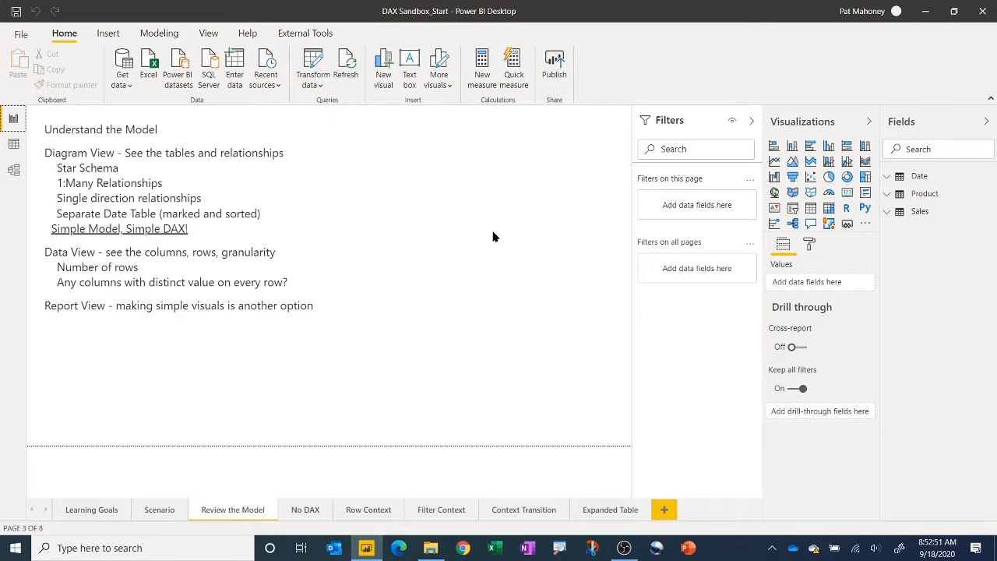
{"action": "left_click", "coordinate": [848, 194]}
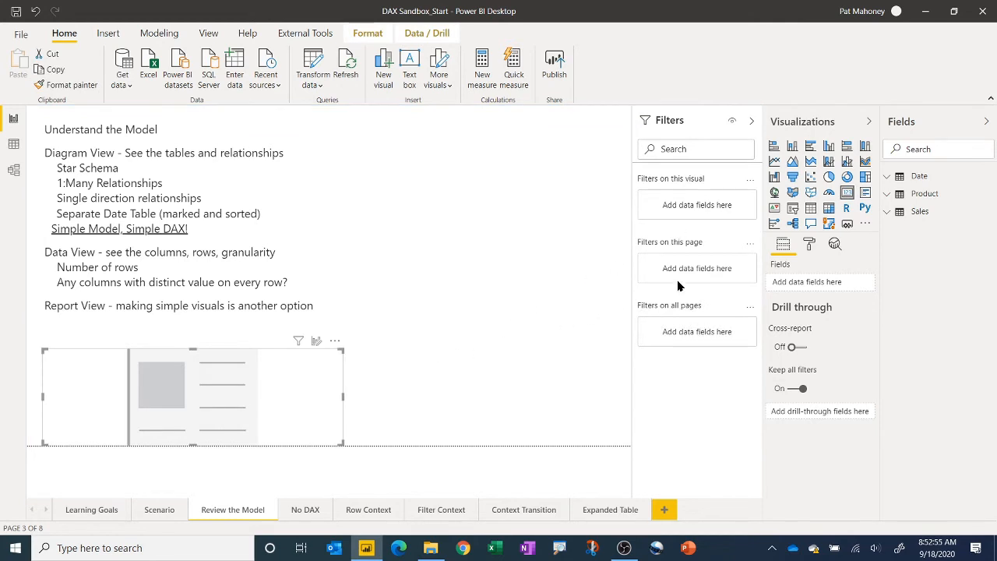
{"action": "left_click", "coordinate": [889, 213]}
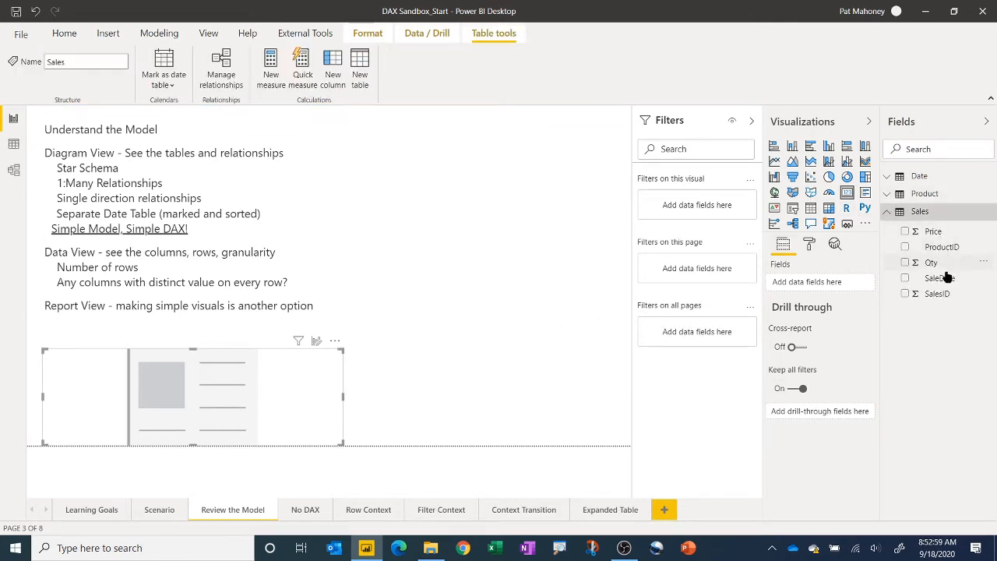
{"action": "left_click_drag", "start_coordinate": [940, 295], "coordinate": [826, 286]}
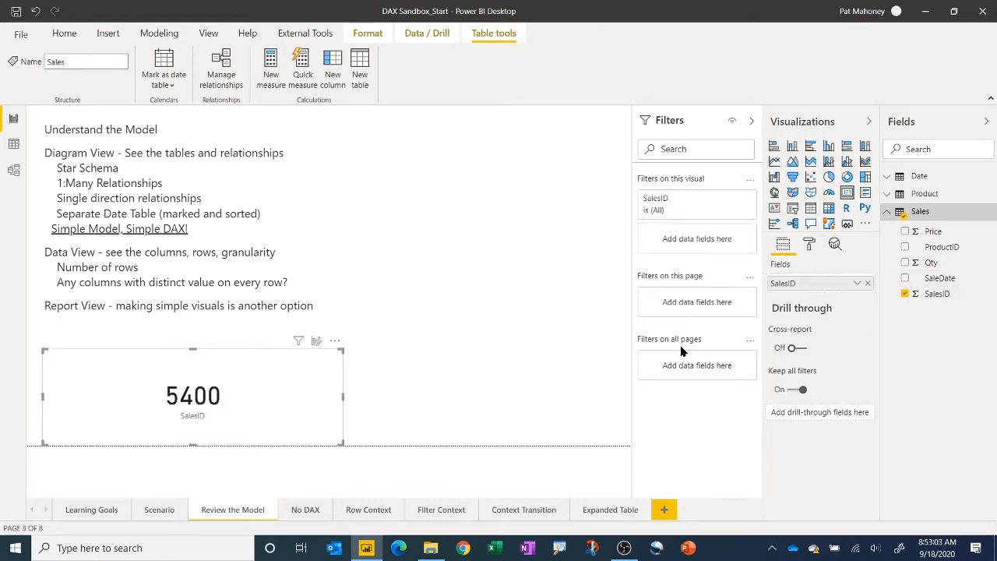
{"action": "left_click", "coordinate": [856, 283]}
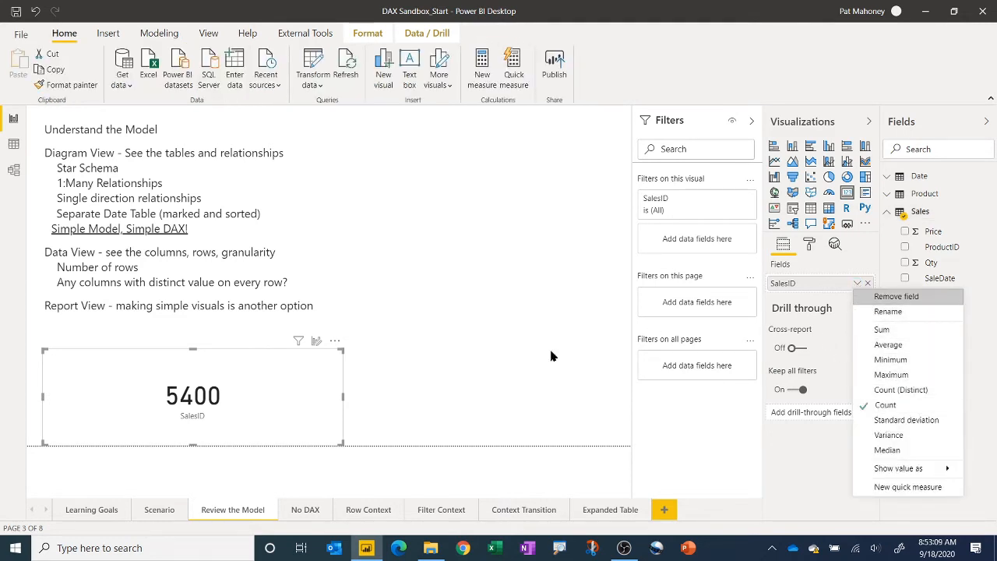
{"action": "left_click", "coordinate": [285, 407]}
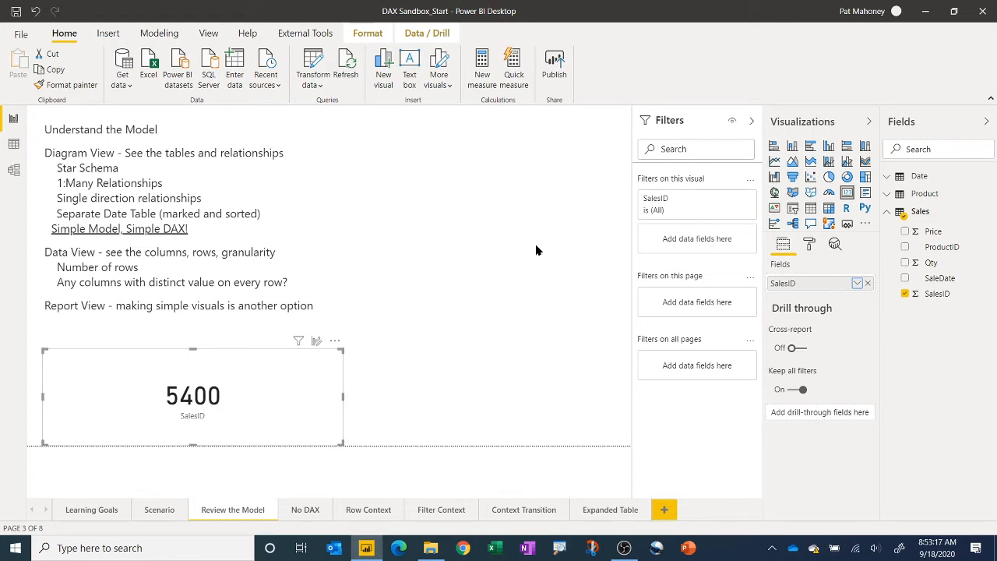
{"action": "left_click", "coordinate": [522, 260]}
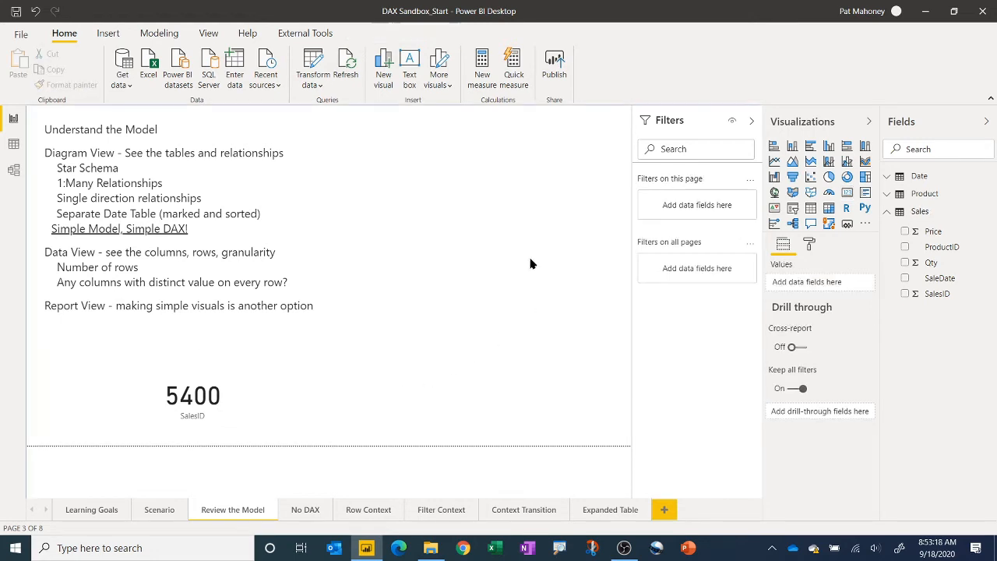
Add a table visual listing the Product table's Category values, and replace that field with Product.
{"action": "left_click", "coordinate": [811, 208]}
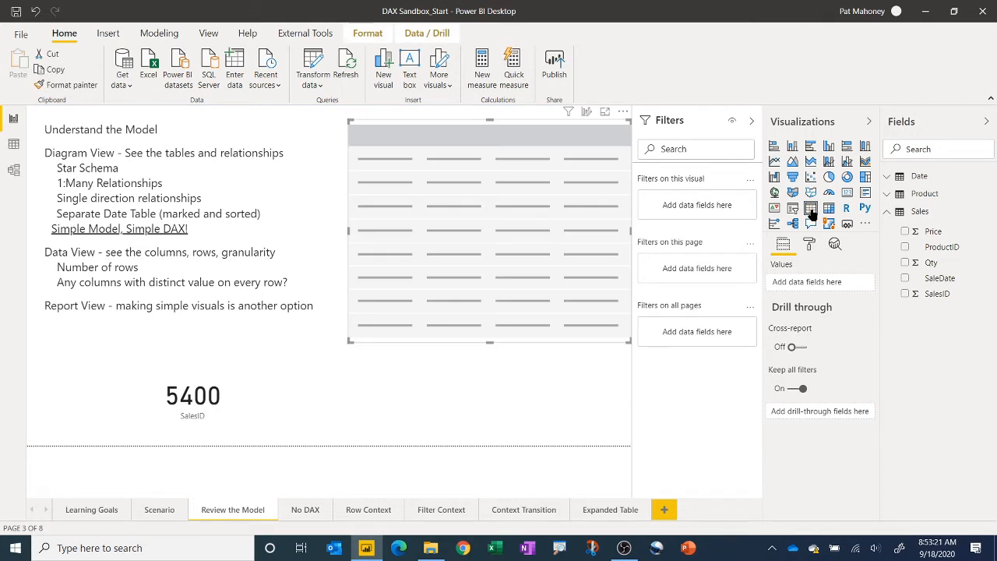
{"action": "left_click", "coordinate": [886, 199]}
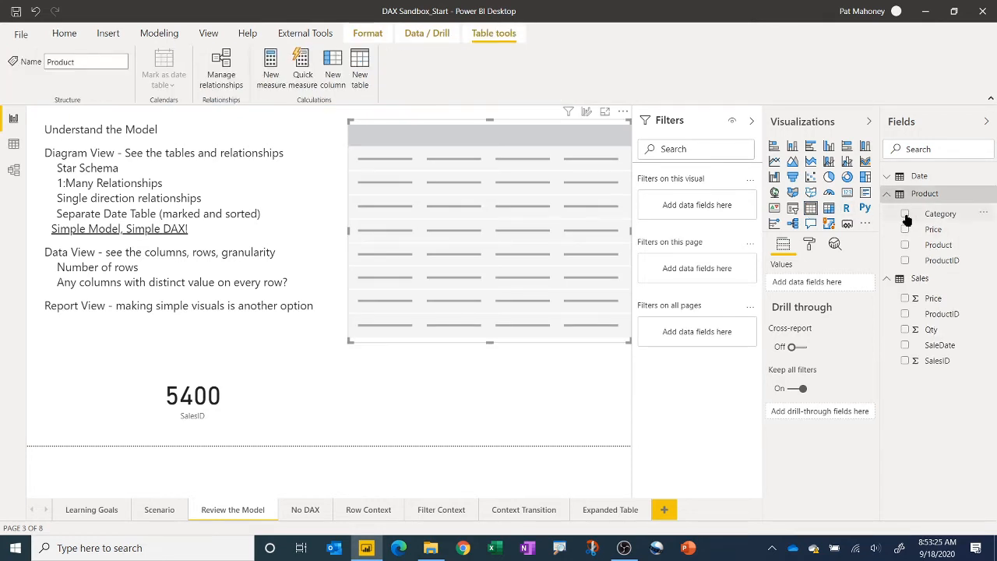
{"action": "left_click", "coordinate": [905, 214]}
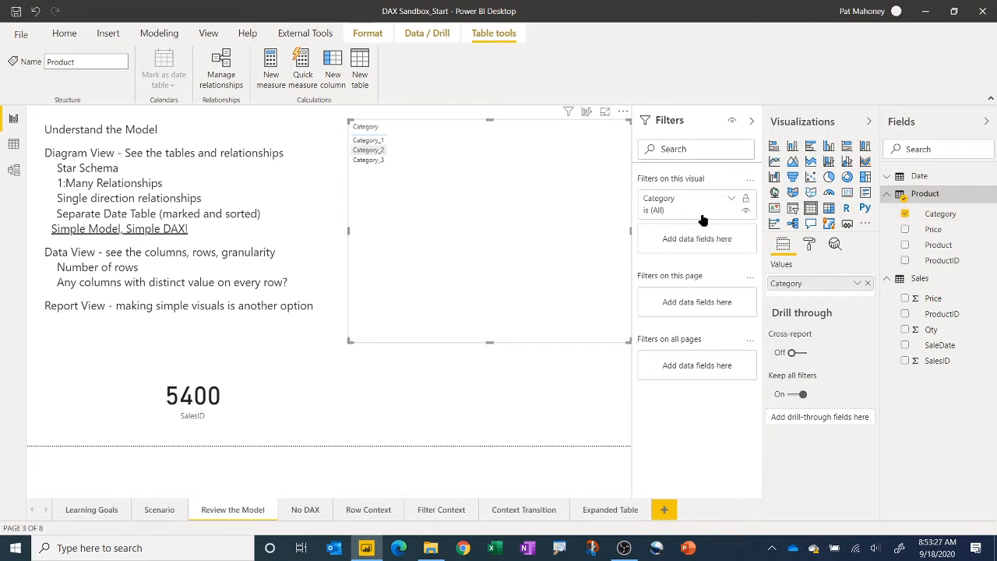
{"action": "left_click", "coordinate": [905, 215]}
{"action": "left_click", "coordinate": [906, 245]}
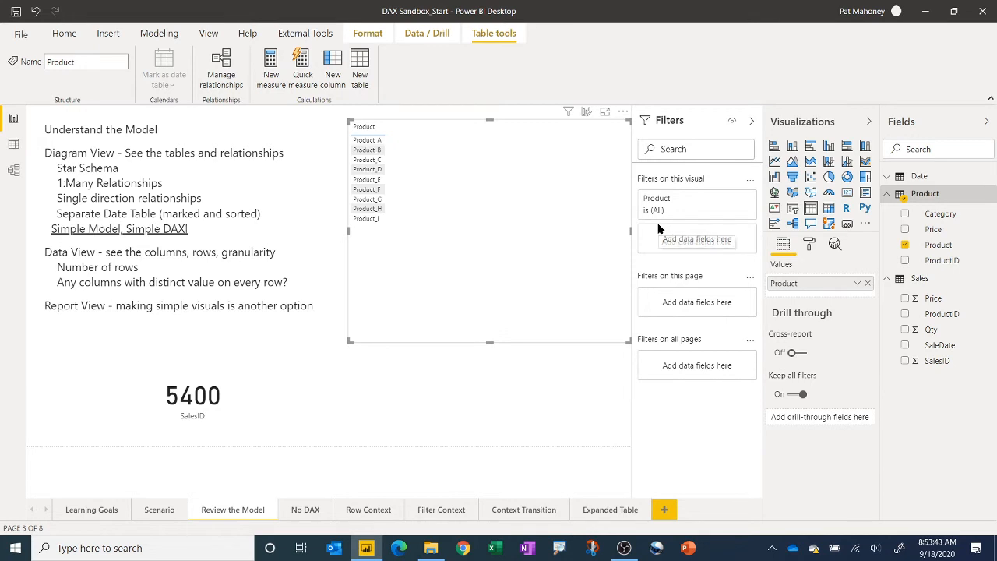
Delete the product table visual and the SalesID card from the Review the Model page.
{"action": "key", "text": "Delete"}
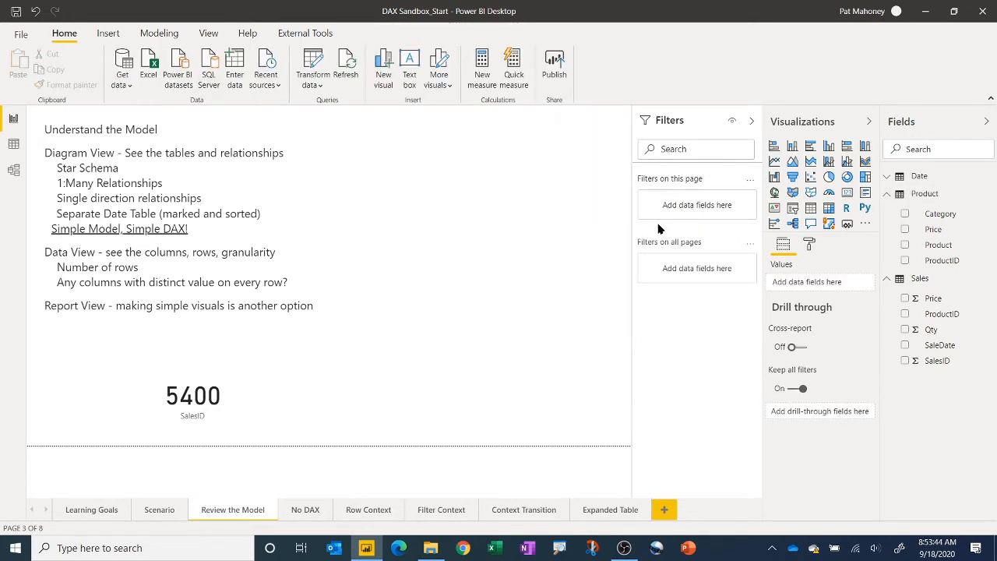
{"action": "left_click", "coordinate": [223, 424]}
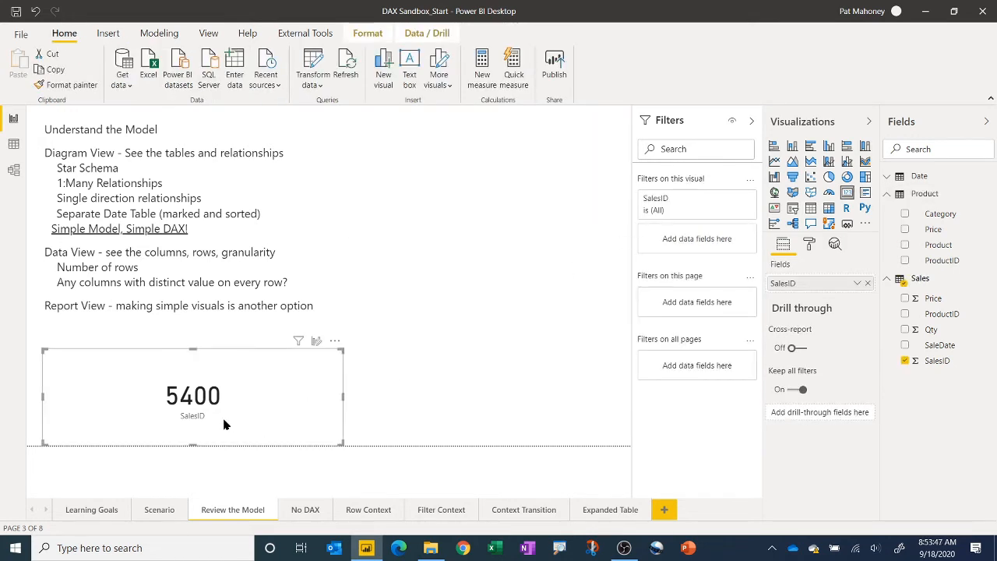
{"action": "key", "text": "Delete"}
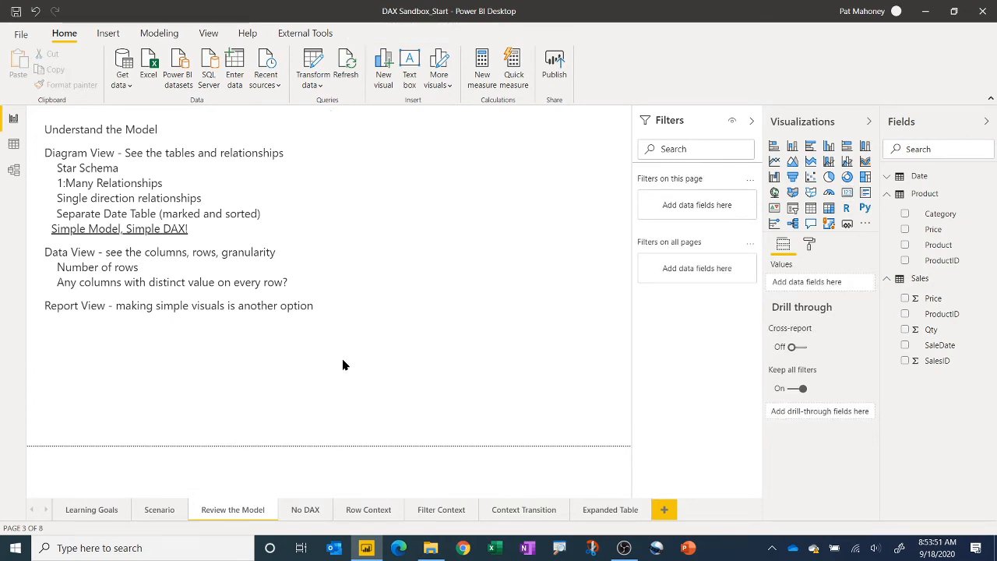
Create a matrix on the No DAX page with Year from Date as rows and Category from Product as columns.
{"action": "left_click", "coordinate": [306, 514]}
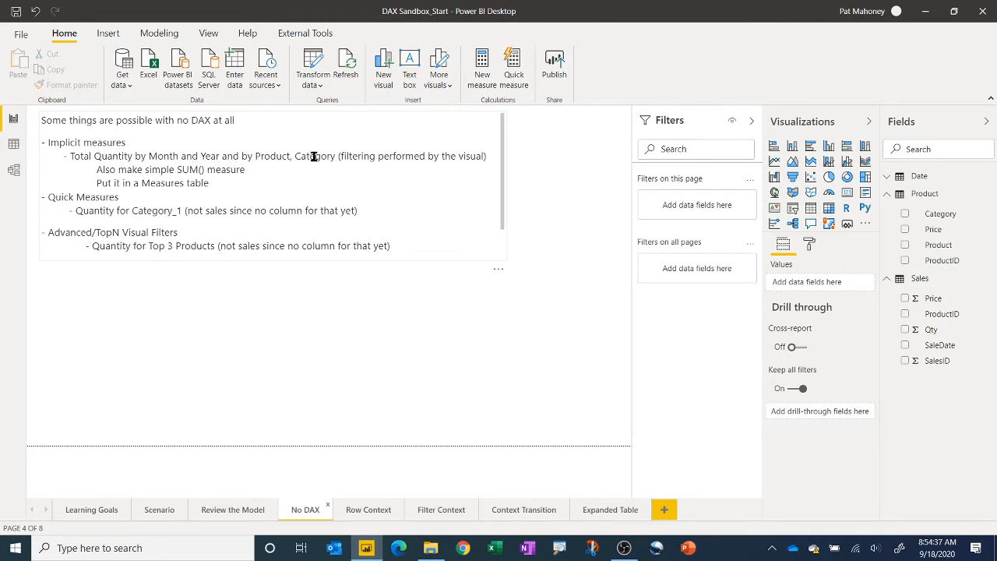
{"action": "left_click", "coordinate": [829, 208]}
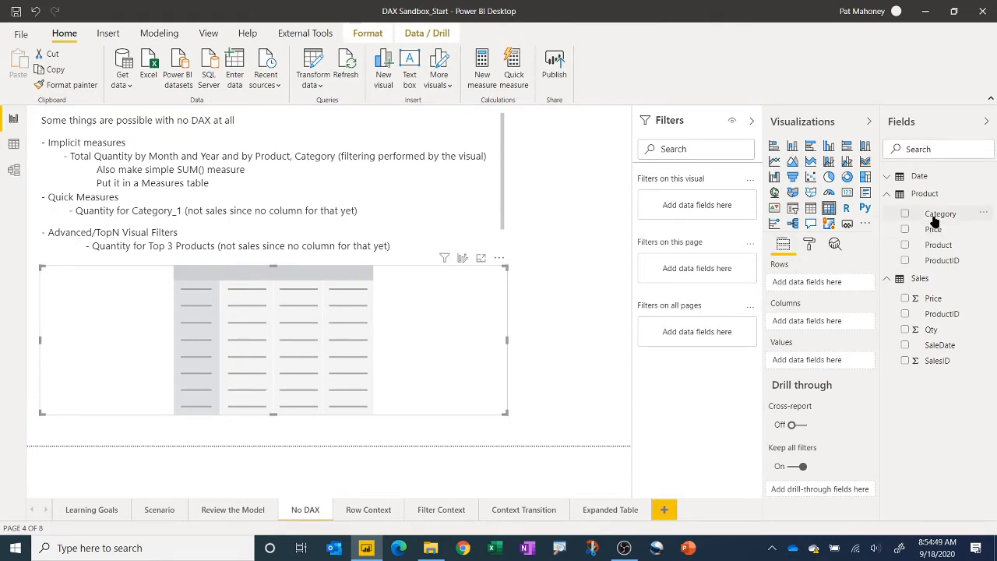
{"action": "left_click", "coordinate": [919, 176]}
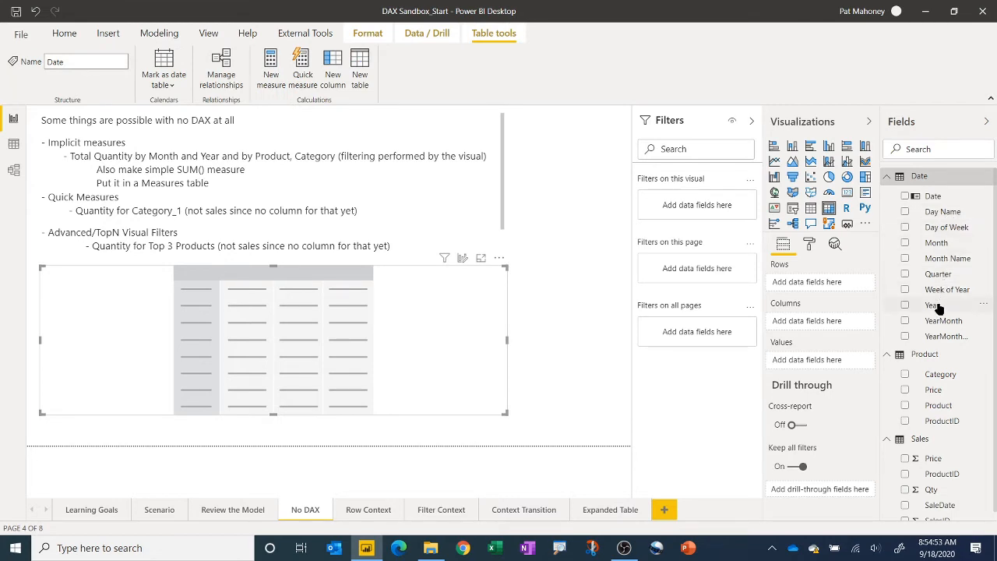
{"action": "left_click_drag", "start_coordinate": [938, 309], "coordinate": [833, 288]}
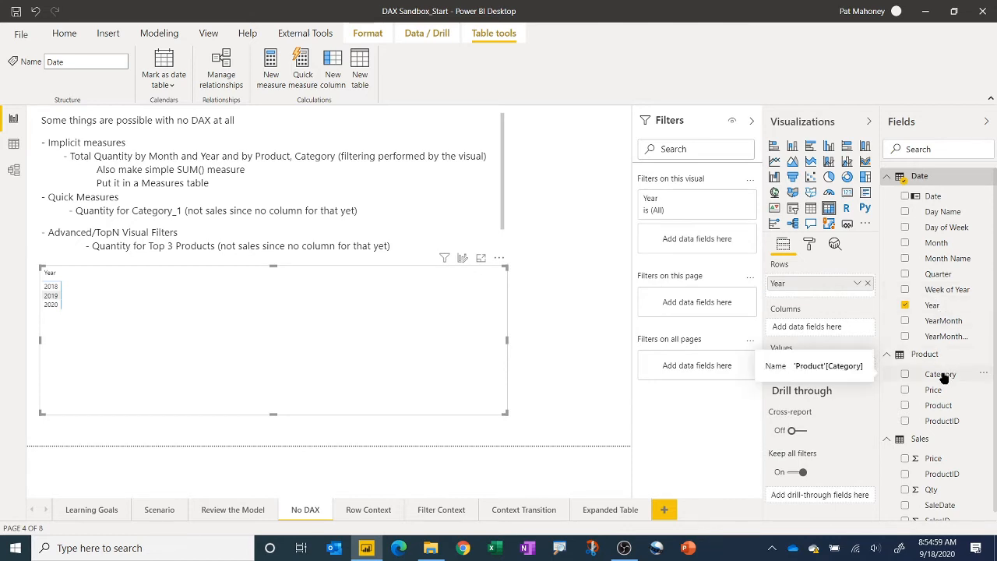
{"action": "left_click_drag", "start_coordinate": [942, 377], "coordinate": [833, 333]}
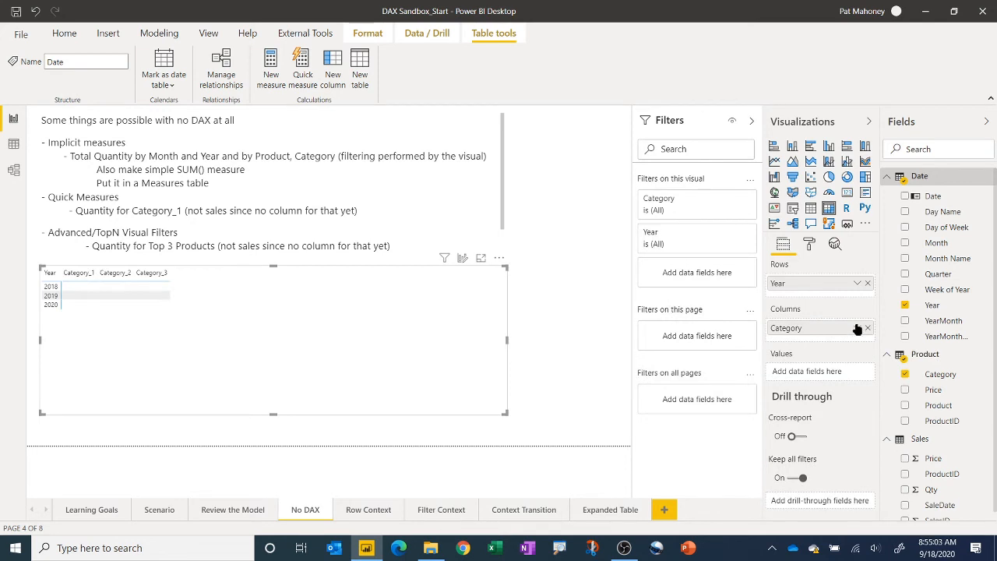
Add Qty from Sales as the matrix values and open its aggregation options.
{"action": "scroll", "coordinate": [941, 405], "scroll_direction": "down", "scroll_amount": 1}
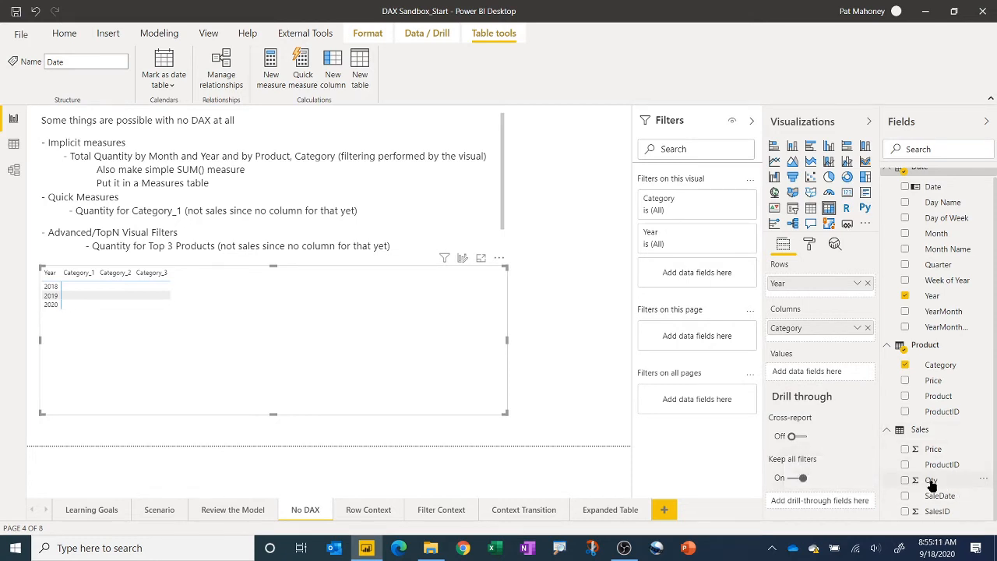
{"action": "left_click_drag", "start_coordinate": [932, 484], "coordinate": [826, 377]}
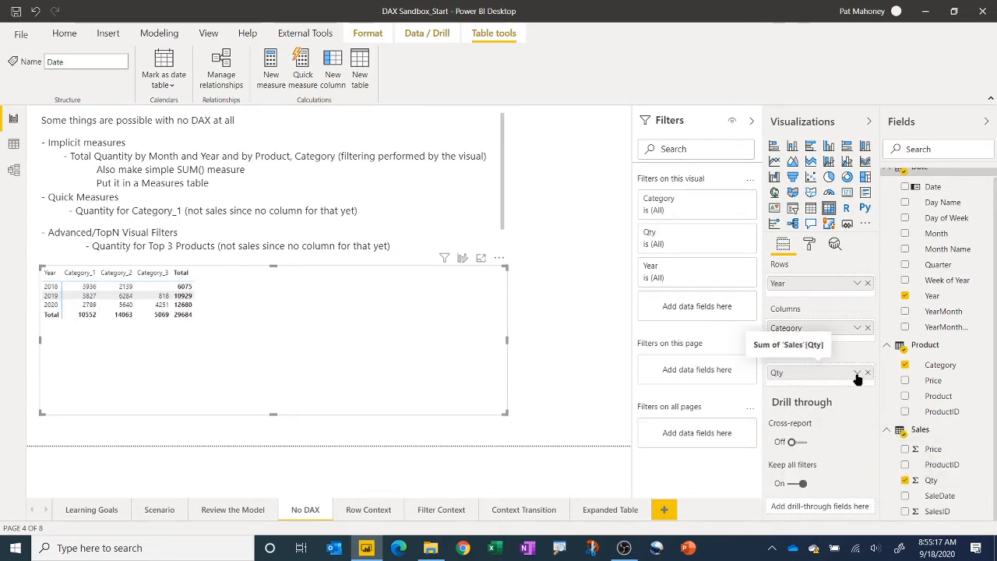
{"action": "left_click", "coordinate": [857, 372]}
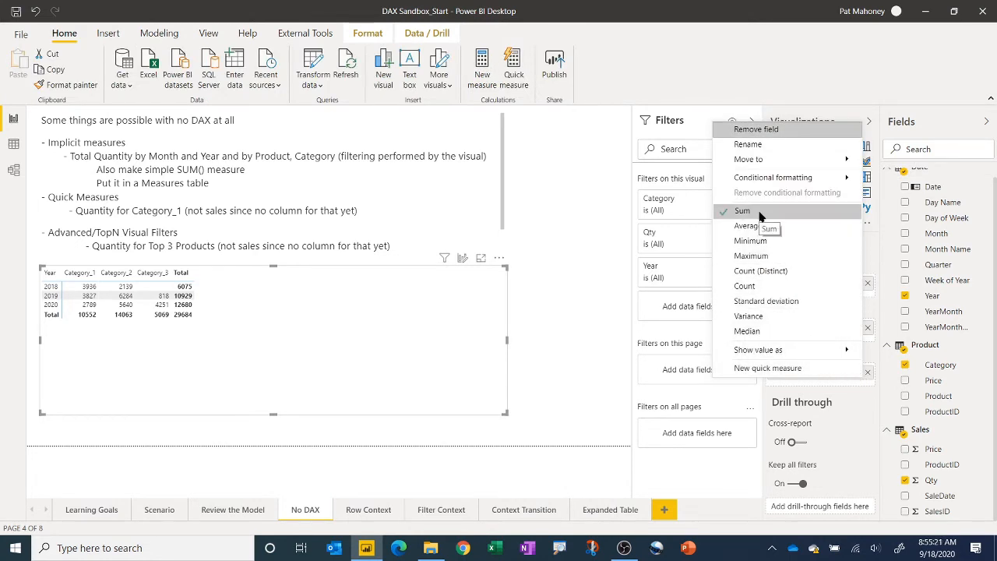
Add Month Name from Date below Year in the matrix rows, and expand 2019 to its months.
{"action": "left_click", "coordinate": [393, 321]}
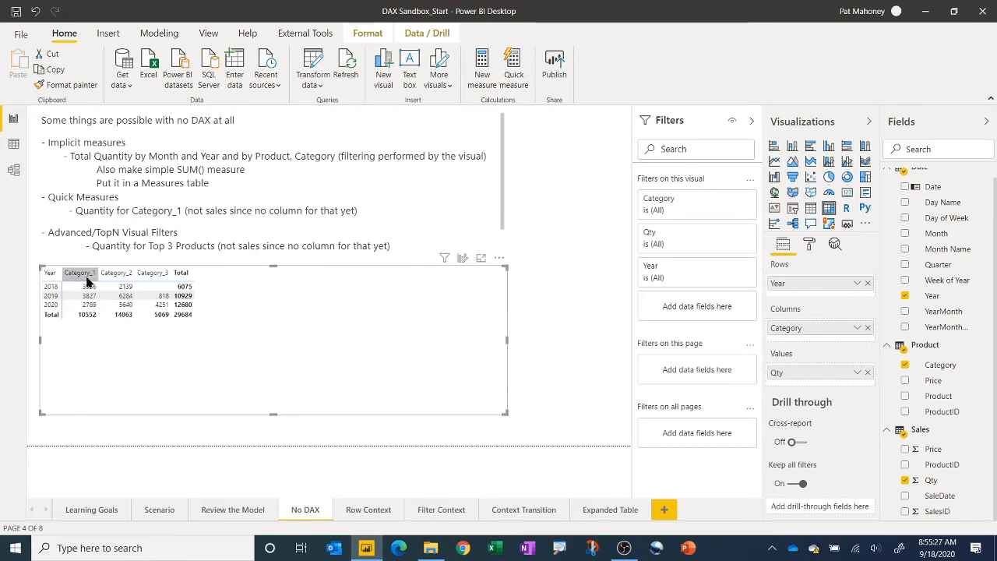
{"action": "left_click_drag", "start_coordinate": [82, 274], "coordinate": [94, 292]}
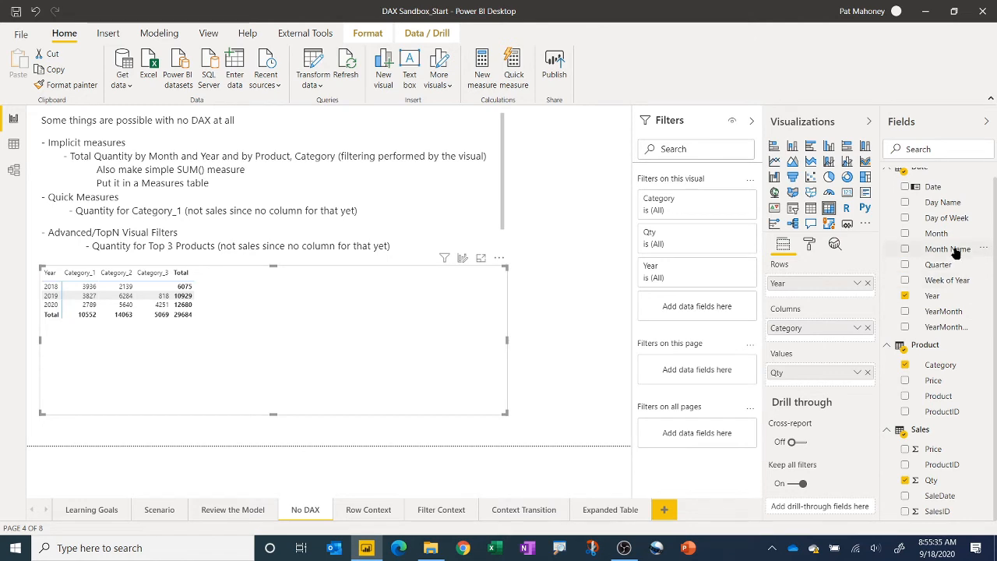
{"action": "left_click_drag", "start_coordinate": [951, 249], "coordinate": [802, 299]}
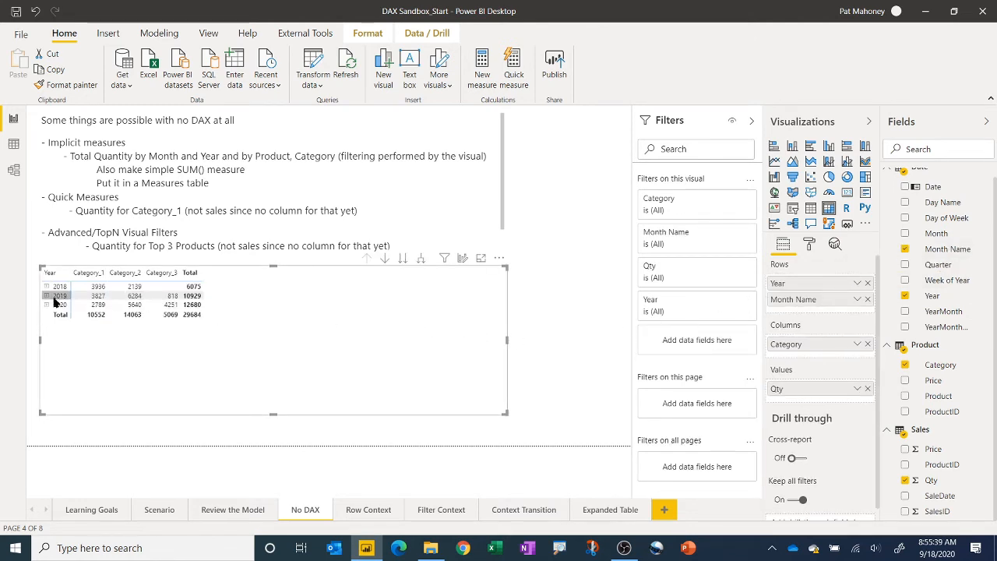
{"action": "left_click", "coordinate": [45, 296]}
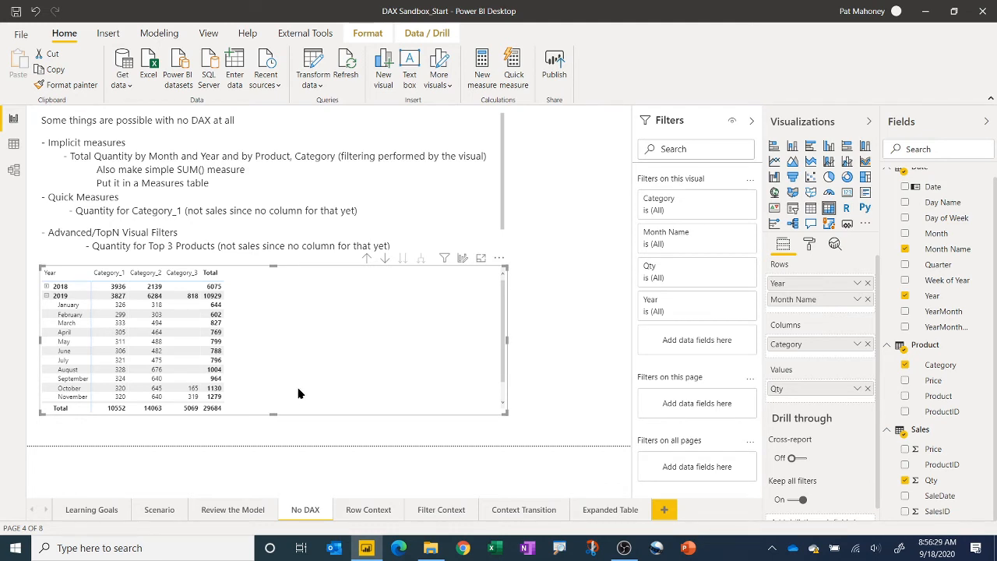
{"action": "left_click_drag", "start_coordinate": [287, 416], "coordinate": [288, 425]}
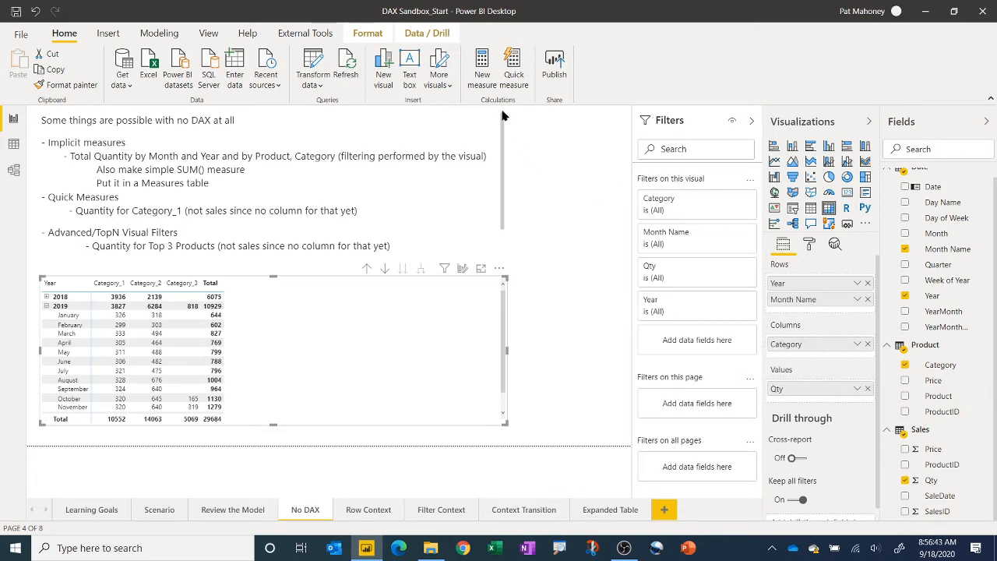
Create the measure Total Qty = SUM(Sales[Qty]).
{"action": "left_click", "coordinate": [482, 64]}
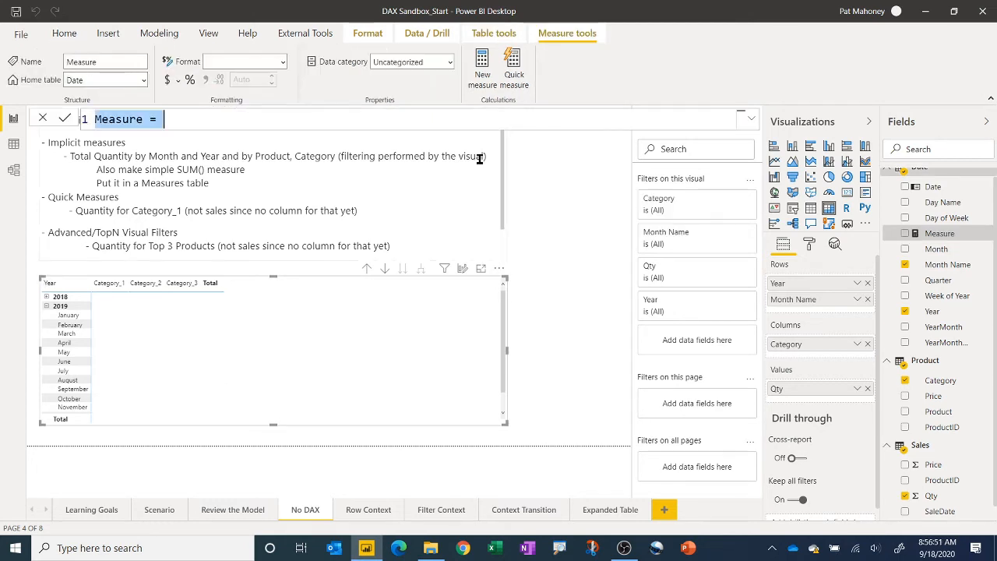
{"action": "type", "text": "Tot"}
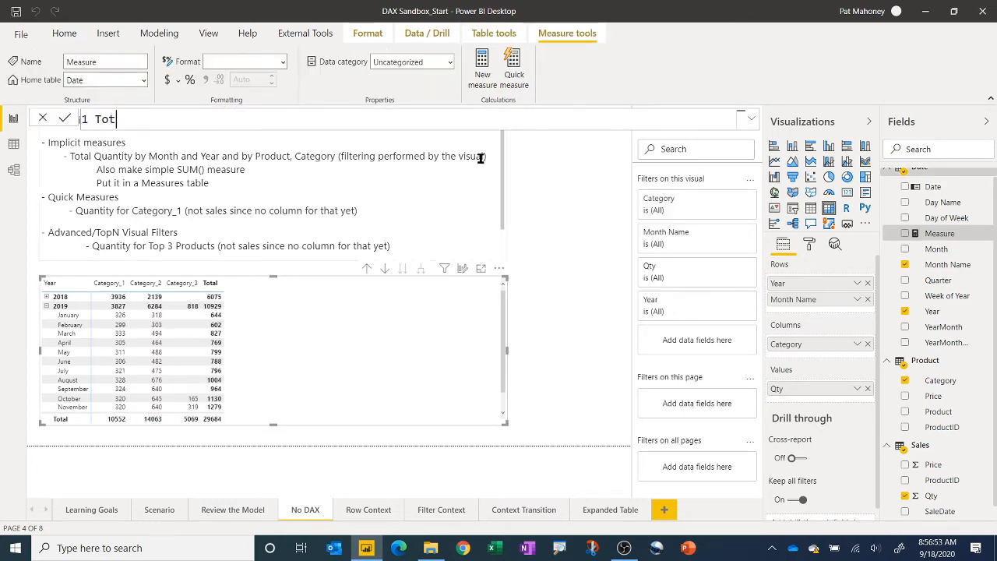
{"action": "type", "text": "al A"}
{"action": "key", "text": "BackSpace"}
{"action": "type", "text": "Qty = SUM"}
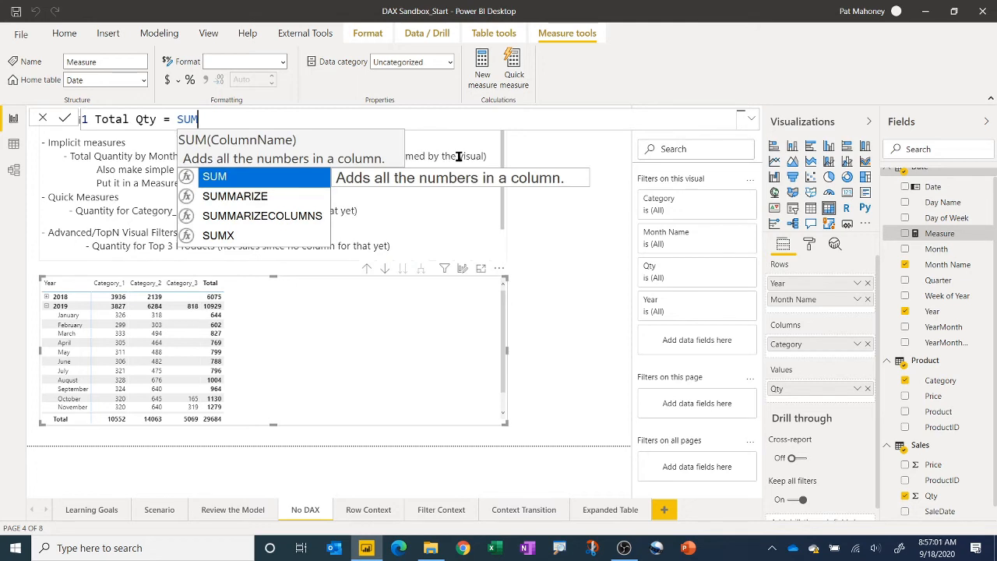
{"action": "type", "text": "("}
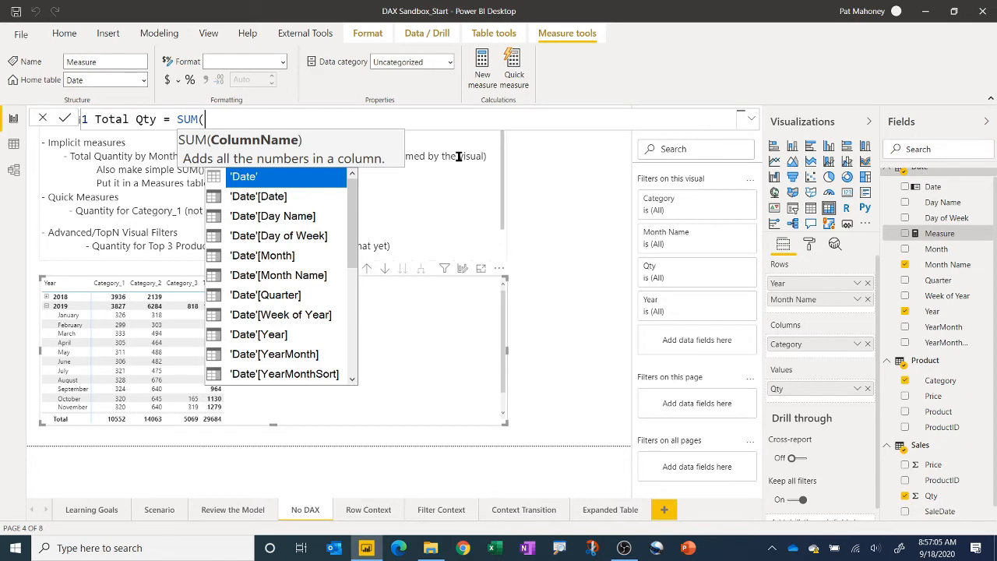
{"action": "type", "text": "Sales"}
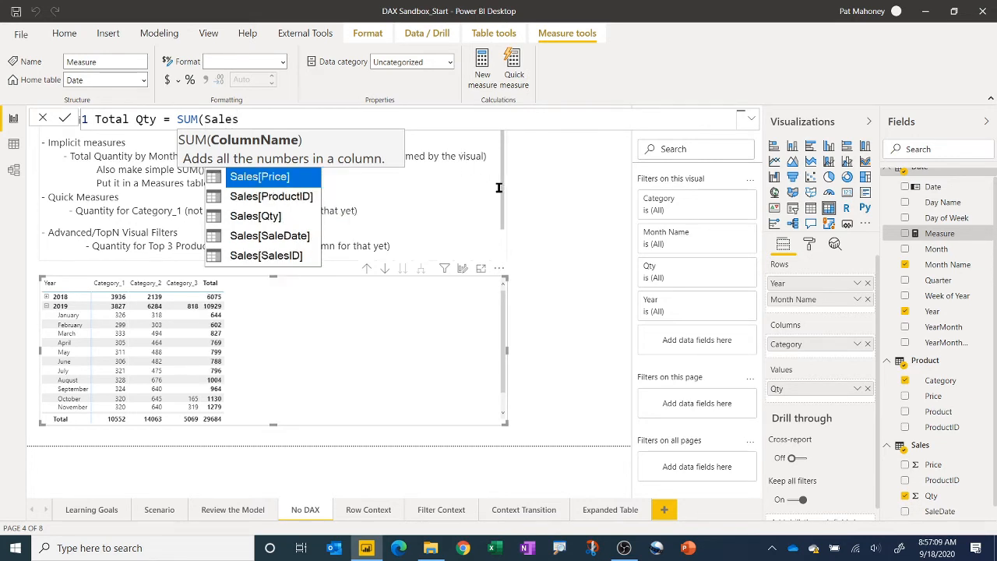
{"action": "left_click", "coordinate": [285, 216]}
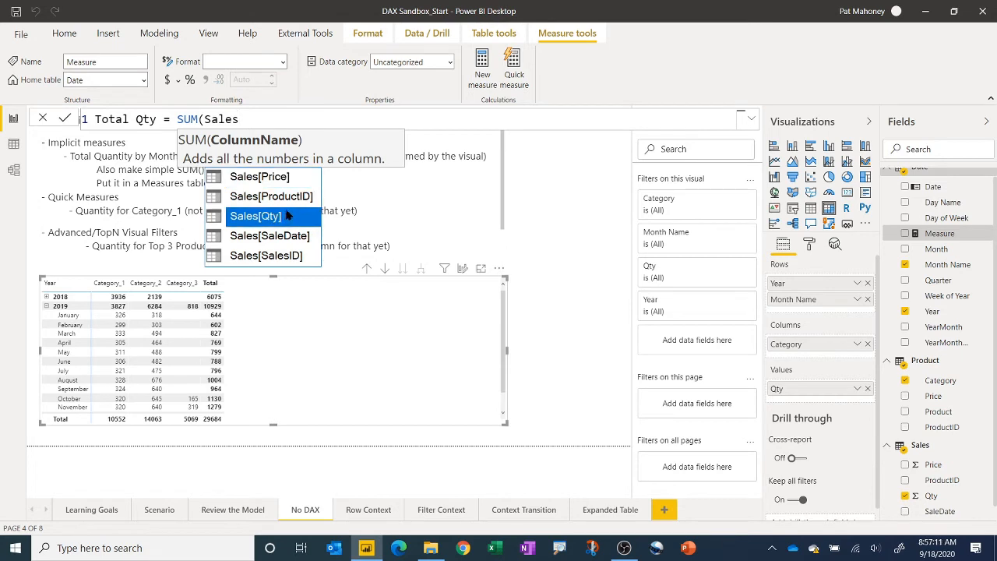
{"action": "left_click", "coordinate": [276, 211]}
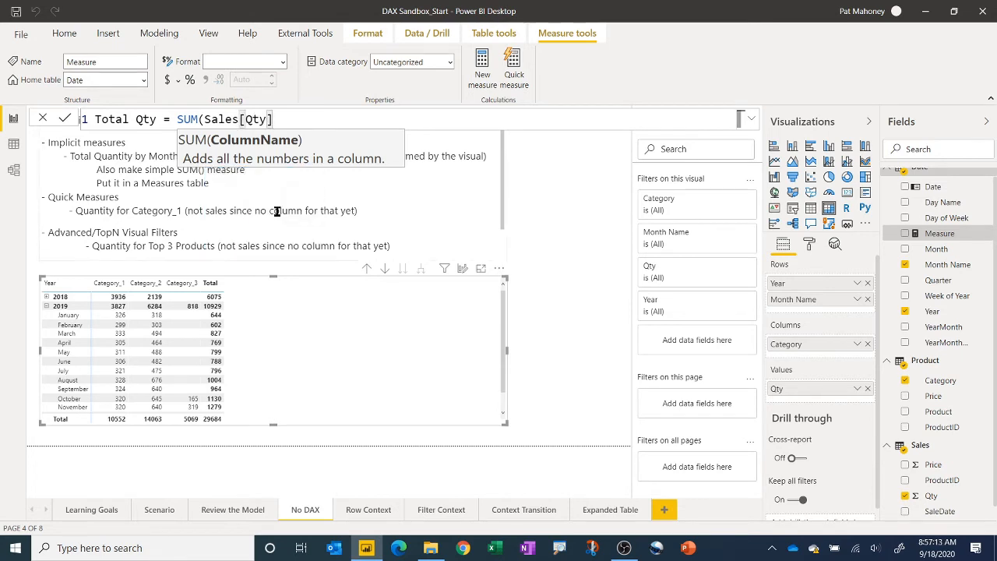
{"action": "type", "text": ")"}
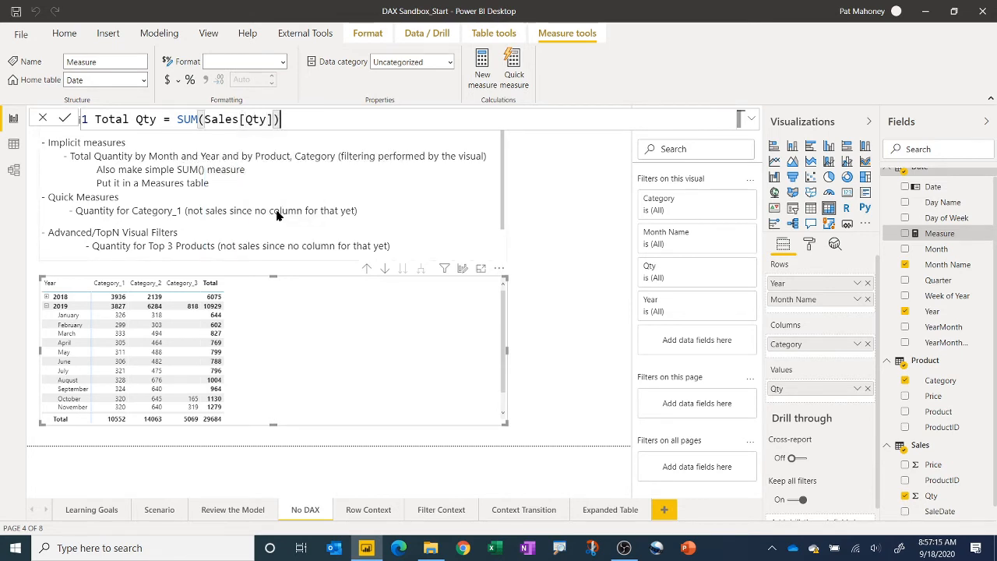
{"action": "key", "text": "Return"}
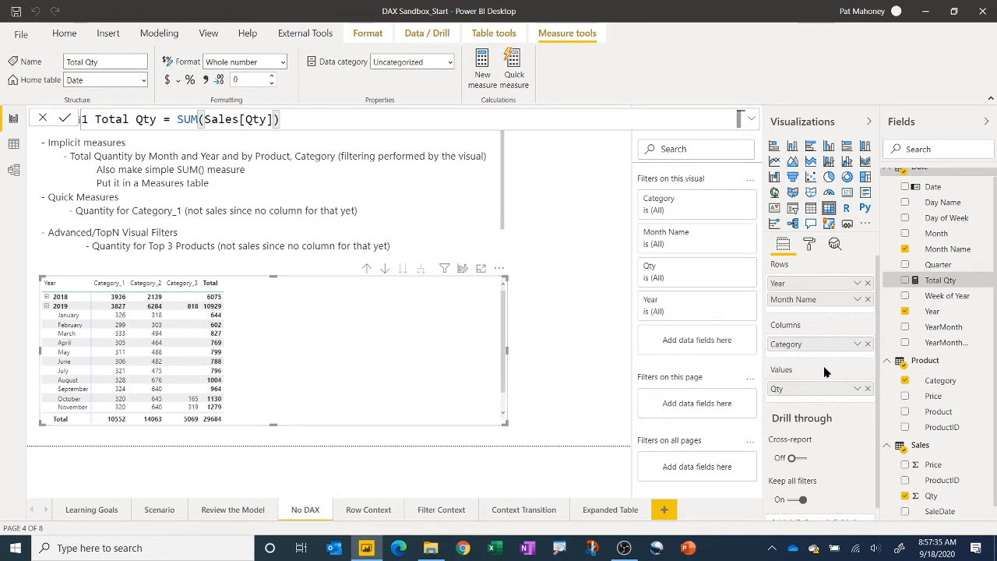
Replace Qty with the Total Qty measure in the matrix values, and collapse the expanded years.
{"action": "left_click", "coordinate": [904, 281]}
{"action": "left_click", "coordinate": [867, 389]}
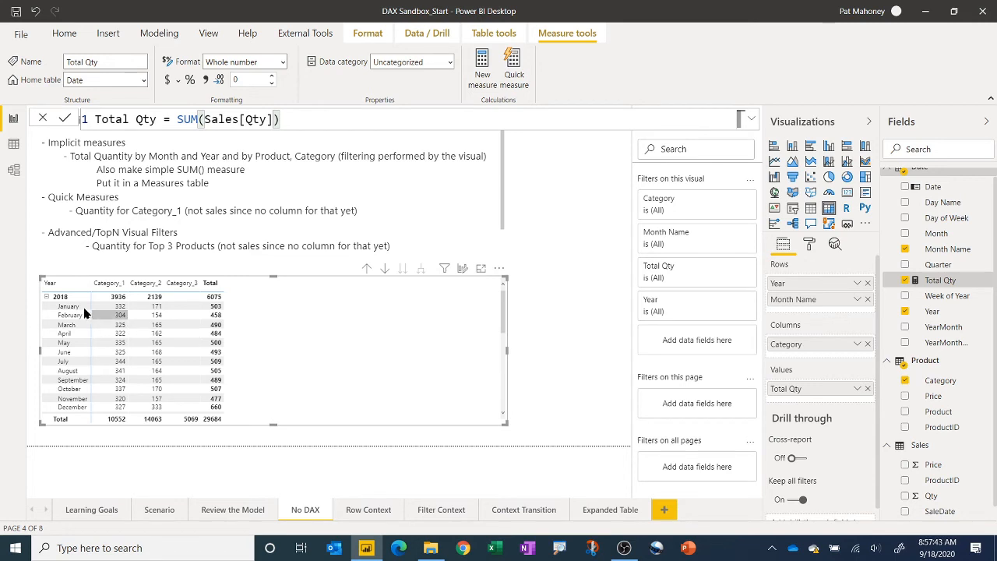
{"action": "left_click", "coordinate": [47, 296]}
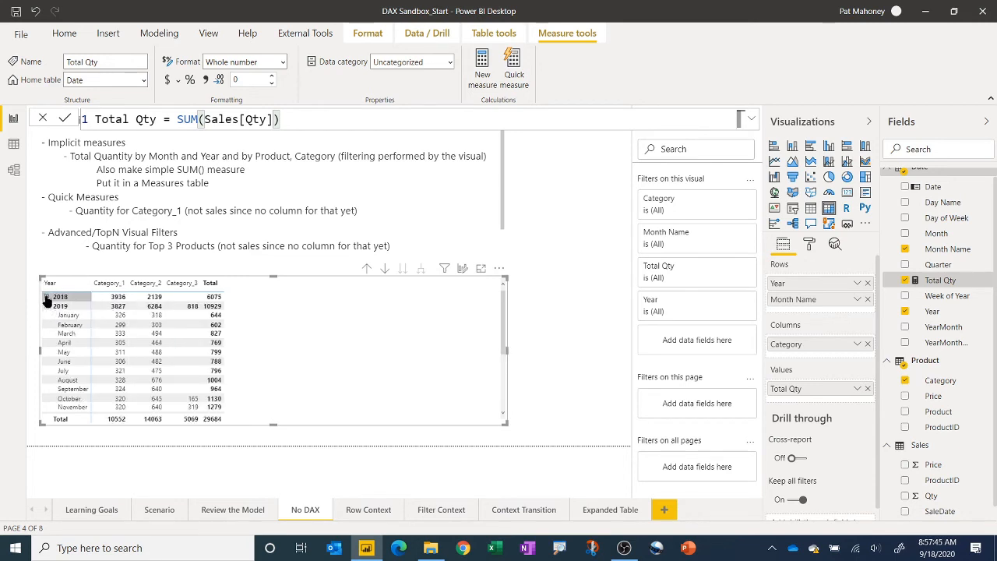
{"action": "left_click", "coordinate": [47, 306]}
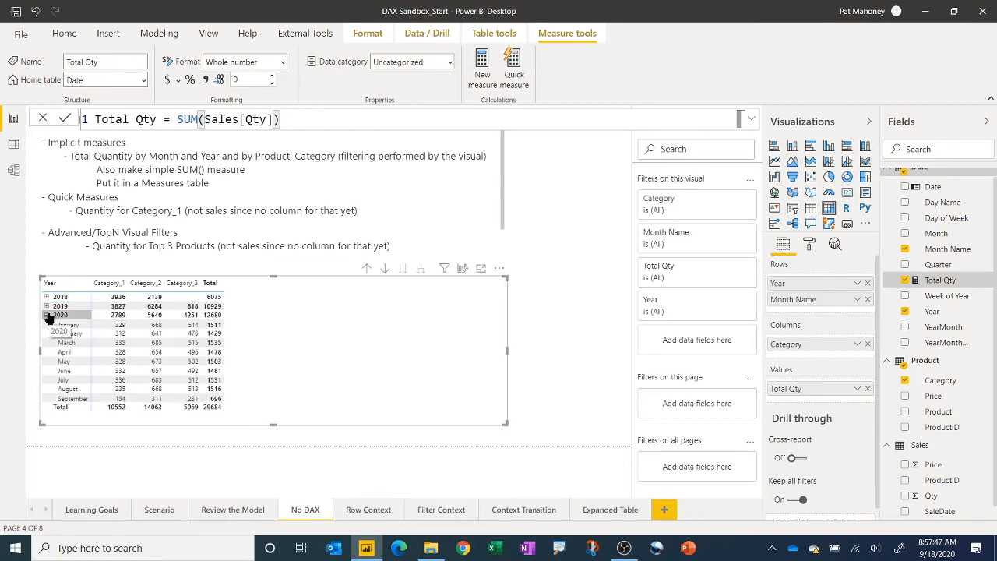
{"action": "left_click", "coordinate": [46, 315]}
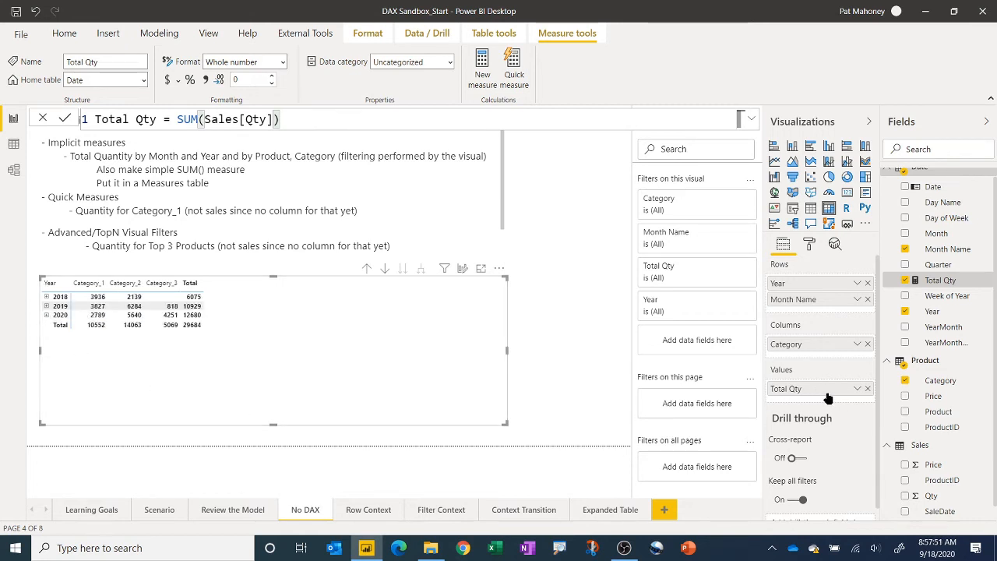
Unhide the _Measures table from the data view and display its contents.
{"action": "scroll", "coordinate": [923, 370], "scroll_direction": "up", "scroll_amount": 1}
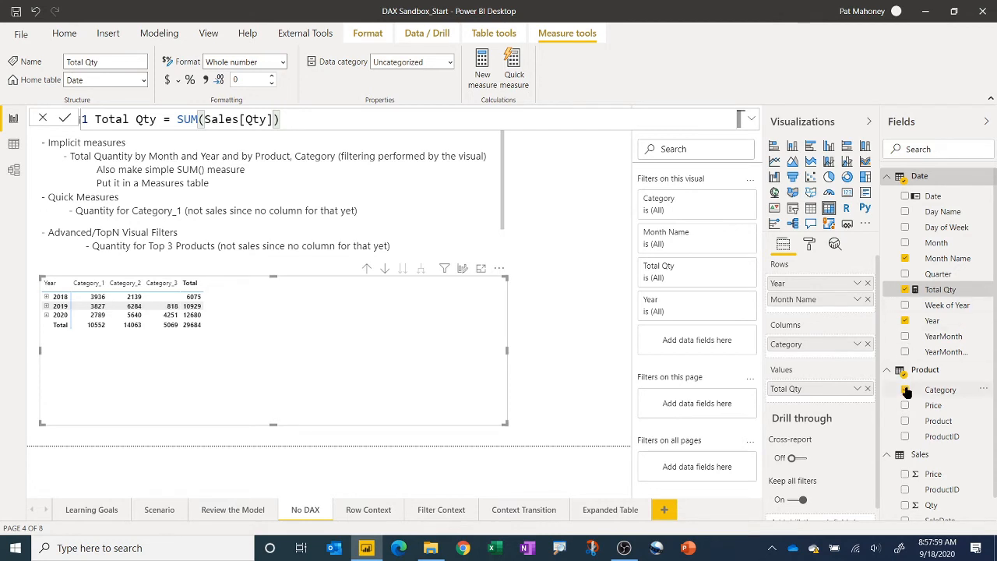
{"action": "left_click", "coordinate": [886, 369]}
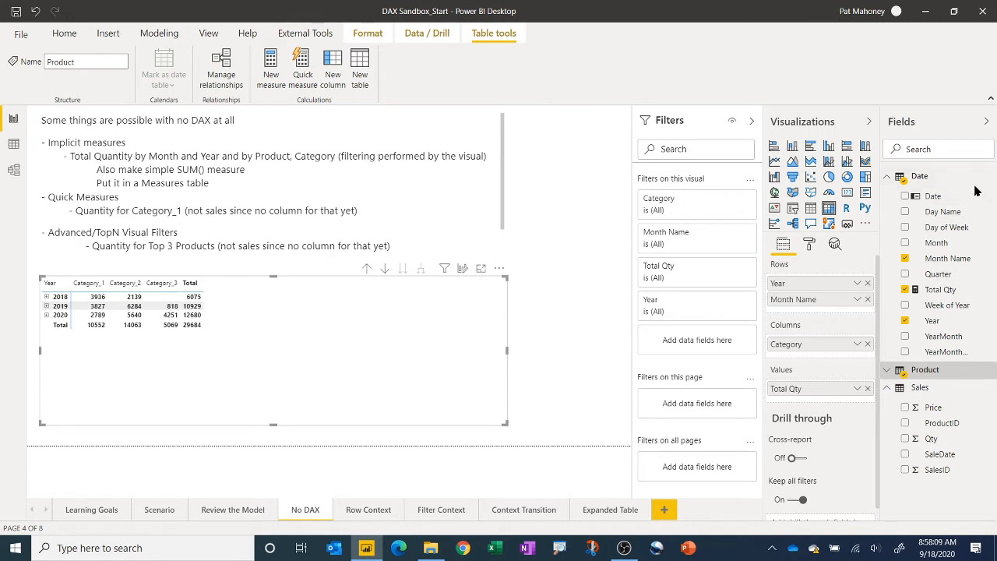
{"action": "left_click", "coordinate": [15, 144]}
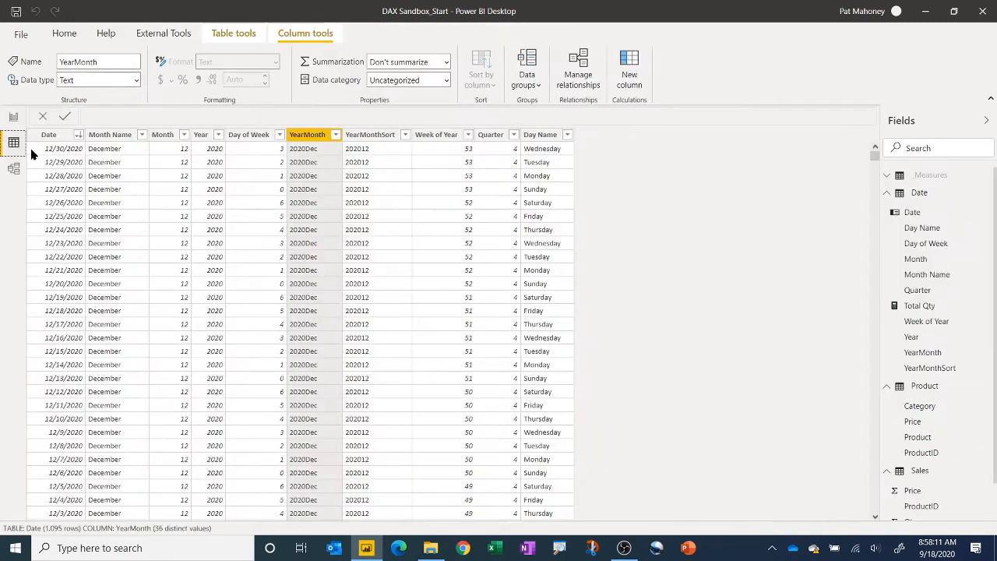
{"action": "left_click", "coordinate": [988, 178]}
{"action": "left_click", "coordinate": [954, 286]}
{"action": "left_click", "coordinate": [927, 176]}
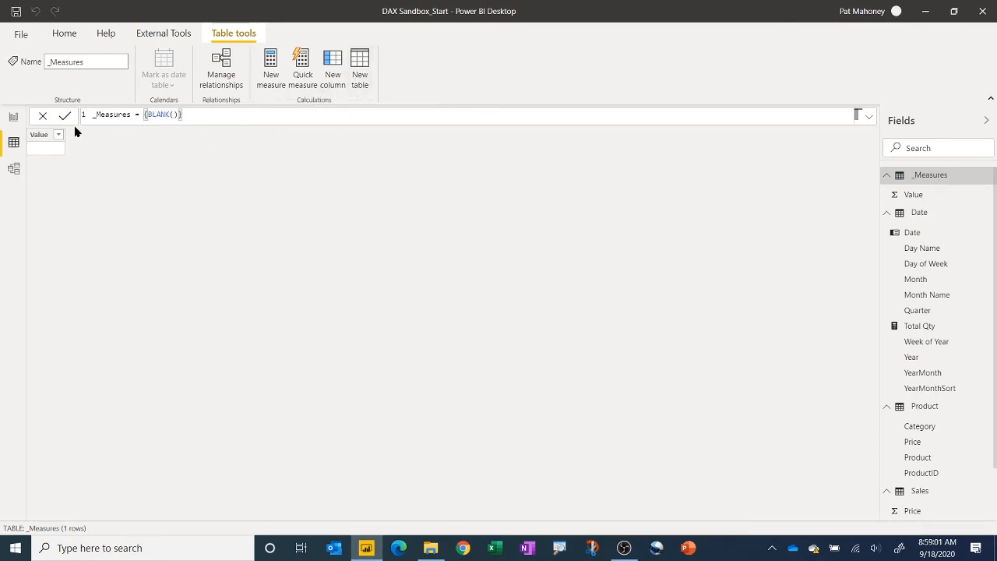
Return to the report and change the home table of the Total Qty measure to _Measures.
{"action": "left_click", "coordinate": [13, 116]}
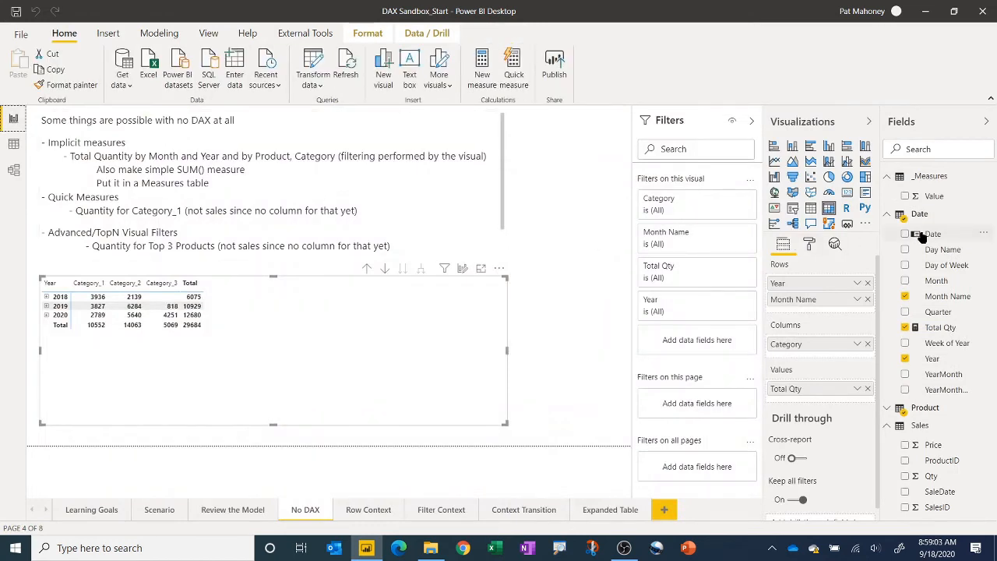
{"action": "left_click", "coordinate": [940, 328]}
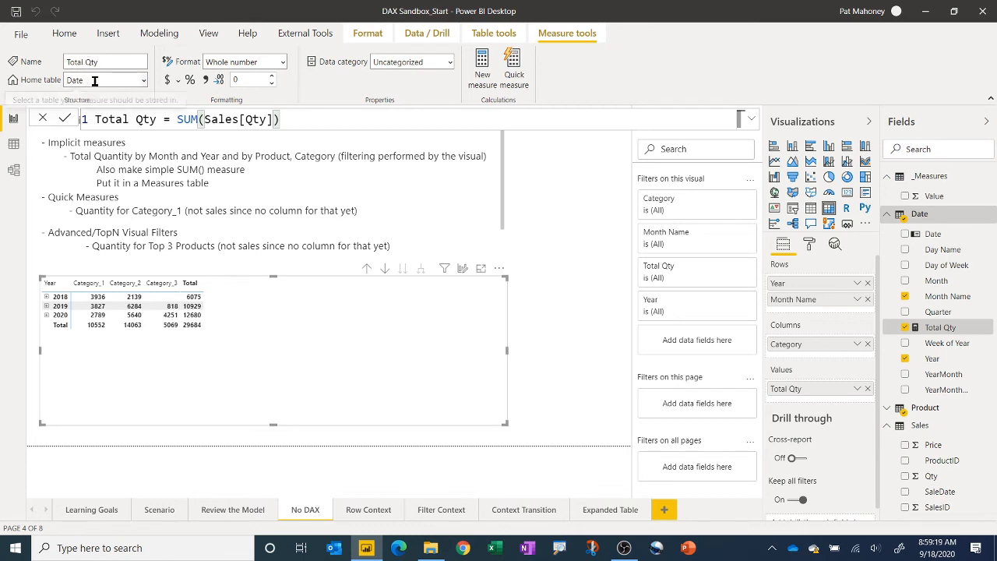
{"action": "left_click", "coordinate": [143, 80]}
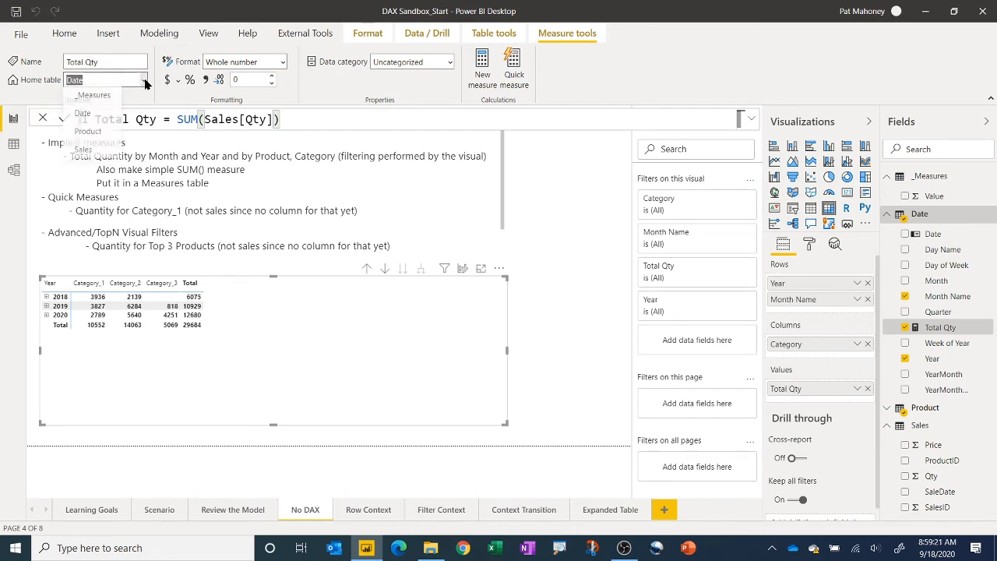
{"action": "left_click", "coordinate": [105, 97]}
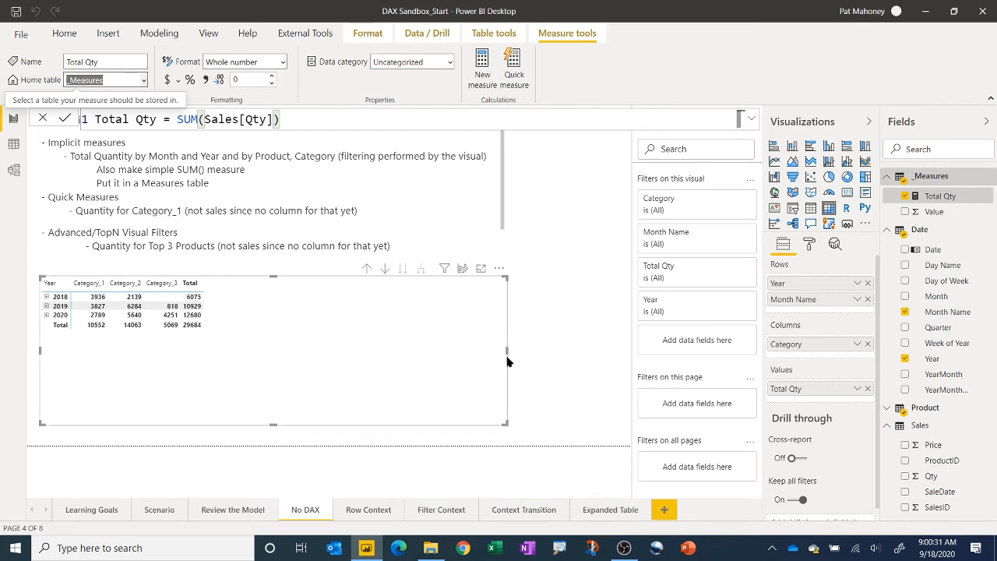
Delete the matrix from the No DAX page and insert an empty table visual in its place.
{"action": "left_click_drag", "start_coordinate": [507, 361], "coordinate": [508, 362]}
{"action": "key", "text": "Delete"}
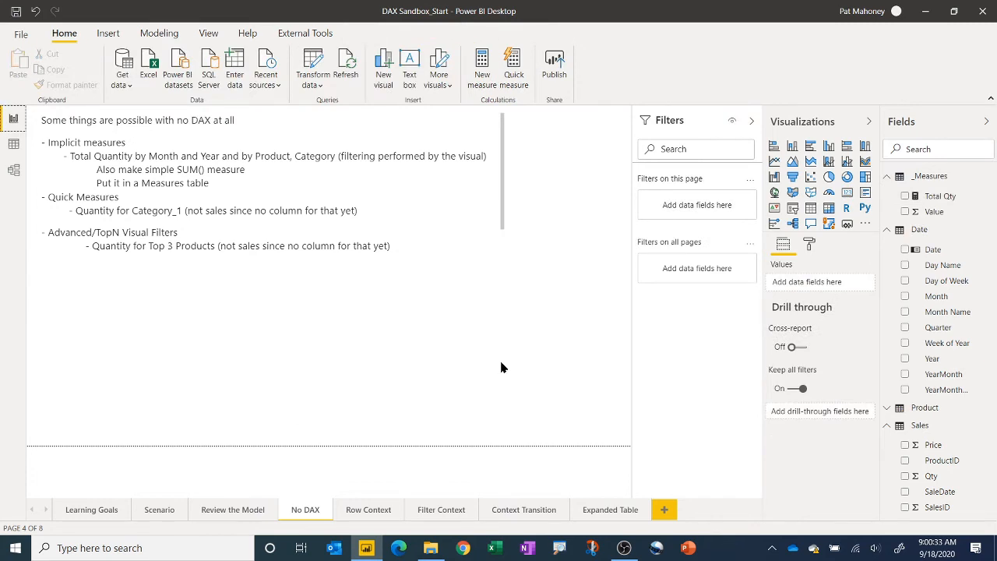
{"action": "left_click", "coordinate": [810, 208]}
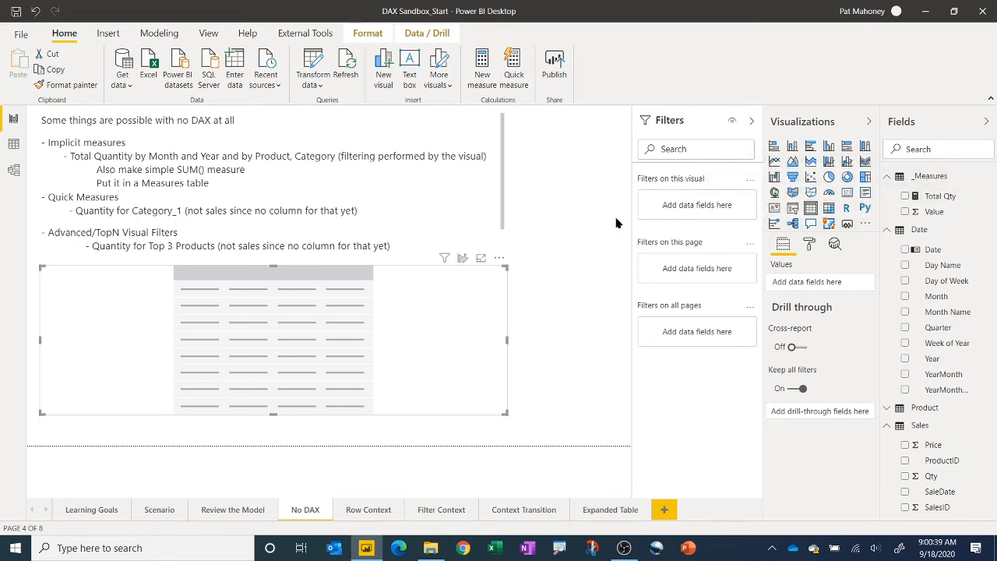
Start a new quick measure using the Filtered value calculation.
{"action": "left_click", "coordinate": [519, 72]}
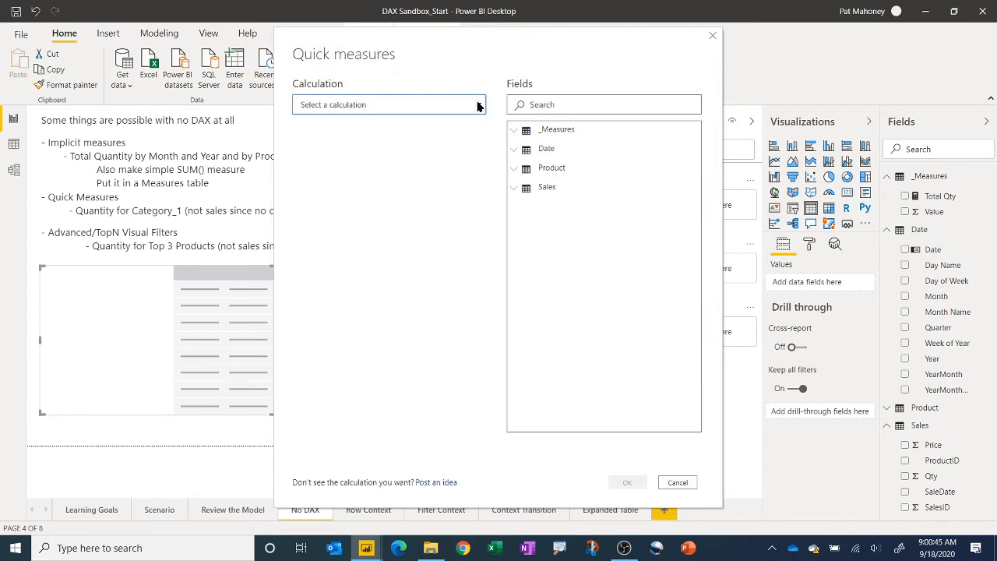
{"action": "left_click", "coordinate": [478, 107]}
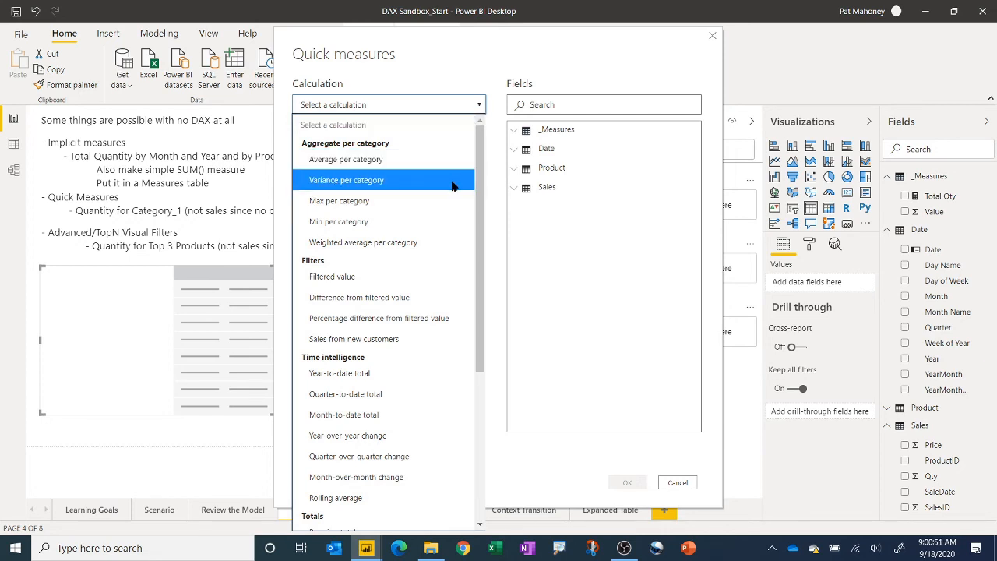
{"action": "scroll", "coordinate": [455, 183], "scroll_direction": "down", "scroll_amount": 2}
{"action": "scroll", "coordinate": [457, 187], "scroll_direction": "up", "scroll_amount": 1}
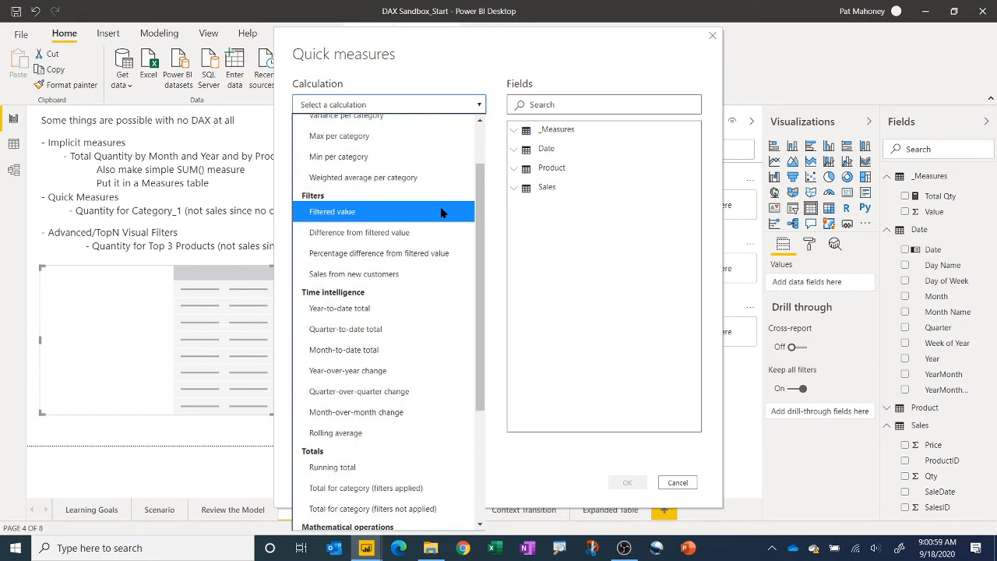
{"action": "left_click", "coordinate": [441, 212]}
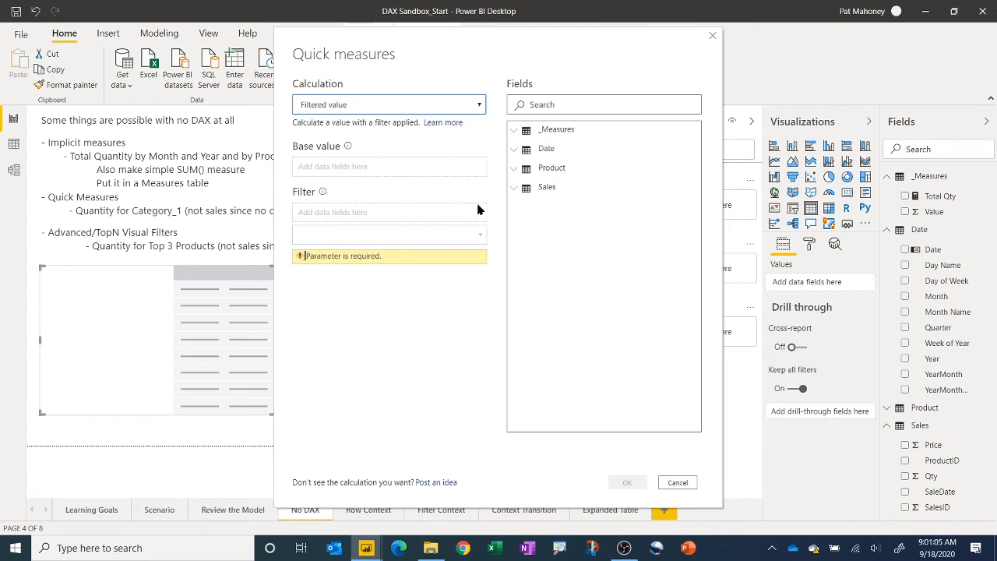
Set Qty from Sales as the quick measure's base value and open its aggregation options.
{"action": "left_click", "coordinate": [515, 188]}
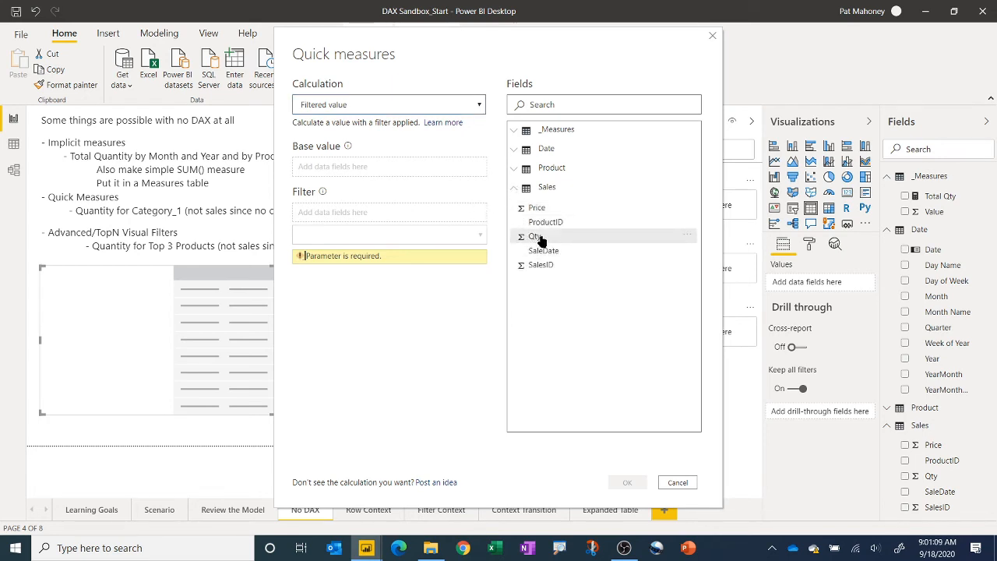
{"action": "left_click_drag", "start_coordinate": [542, 241], "coordinate": [358, 168]}
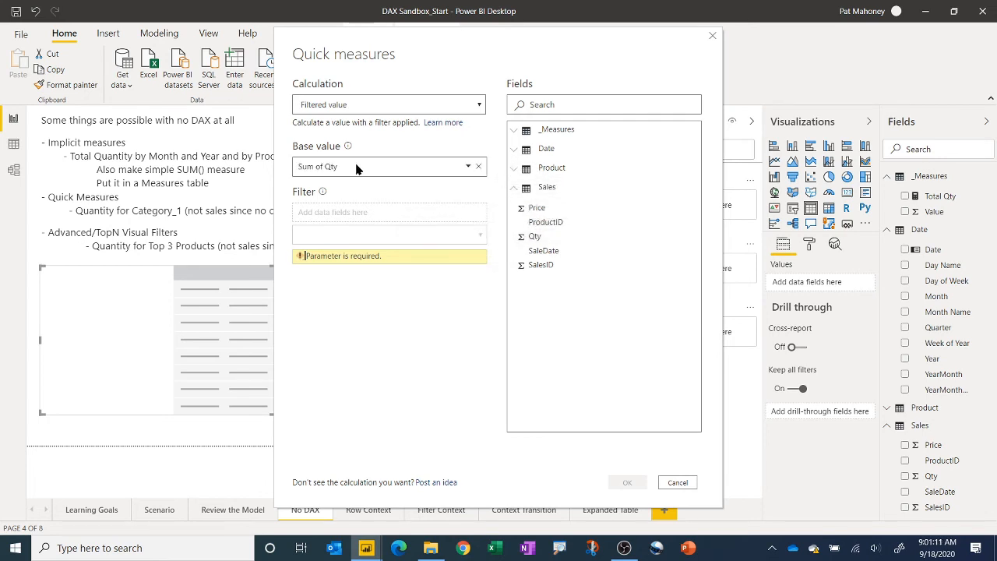
{"action": "left_click", "coordinate": [468, 166]}
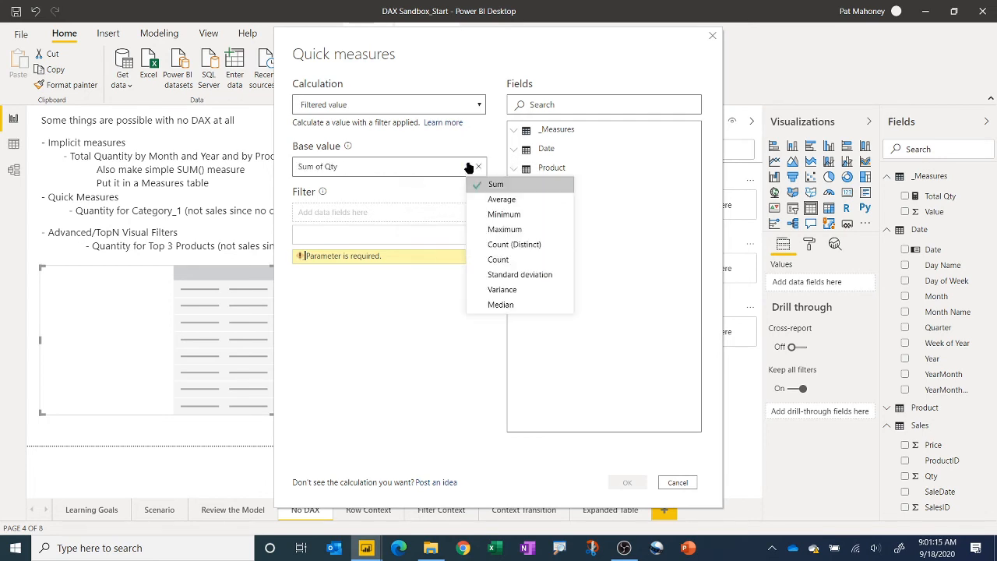
Filter the quick measure to Category_1 of Product's Category field, create it, and open its formula.
{"action": "left_click", "coordinate": [366, 214]}
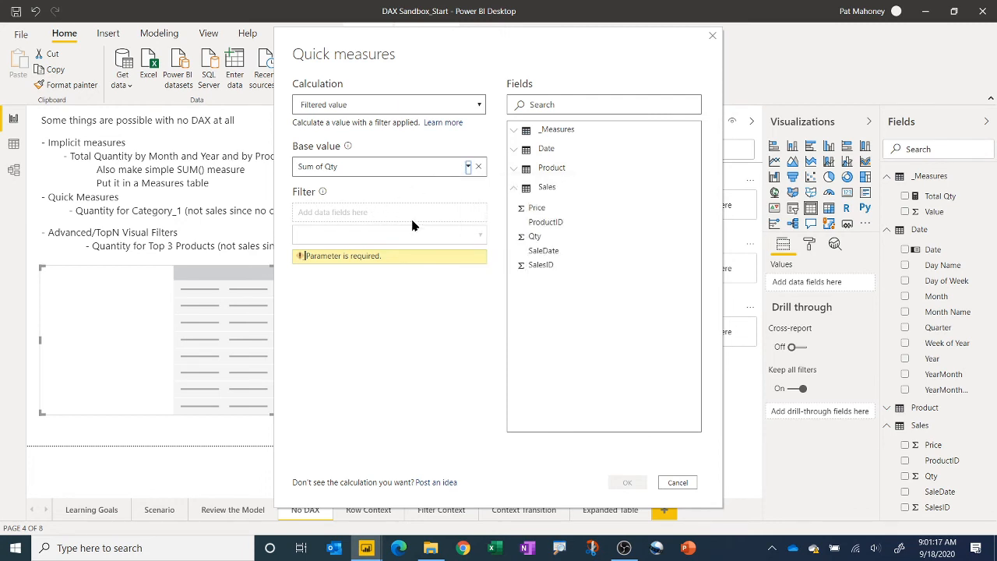
{"action": "left_click", "coordinate": [516, 167]}
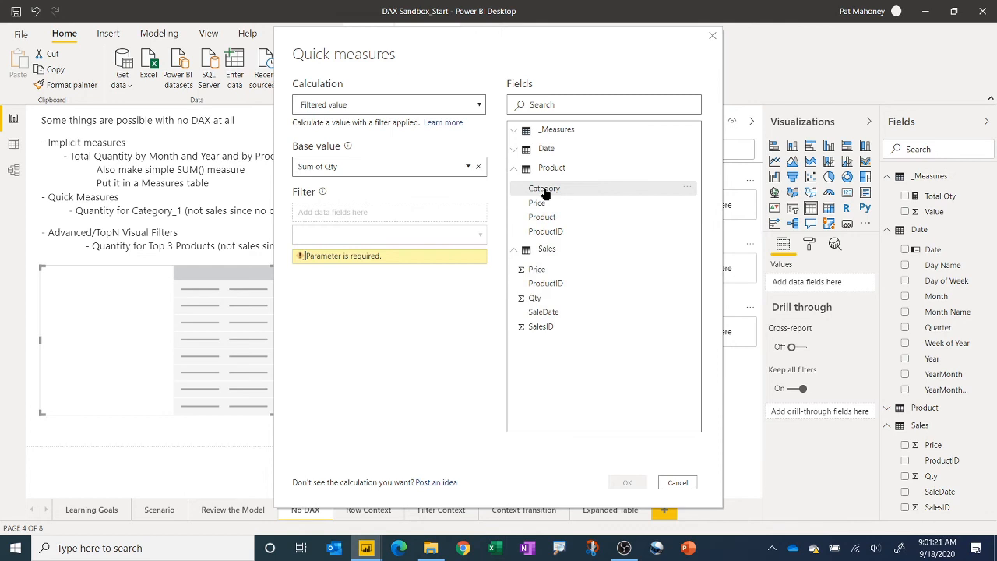
{"action": "left_click_drag", "start_coordinate": [545, 193], "coordinate": [353, 218]}
{"action": "left_click", "coordinate": [479, 237]}
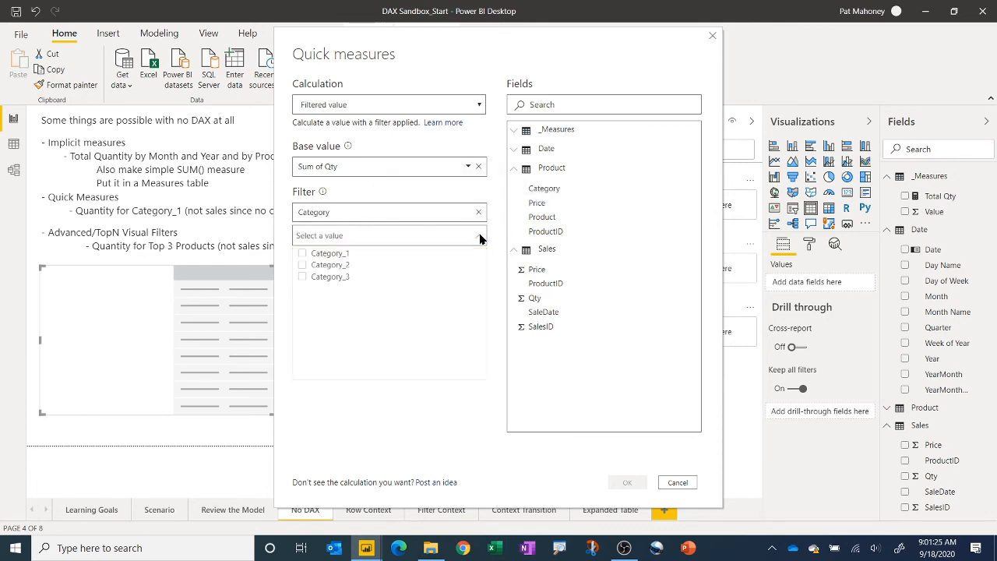
{"action": "left_click", "coordinate": [334, 254]}
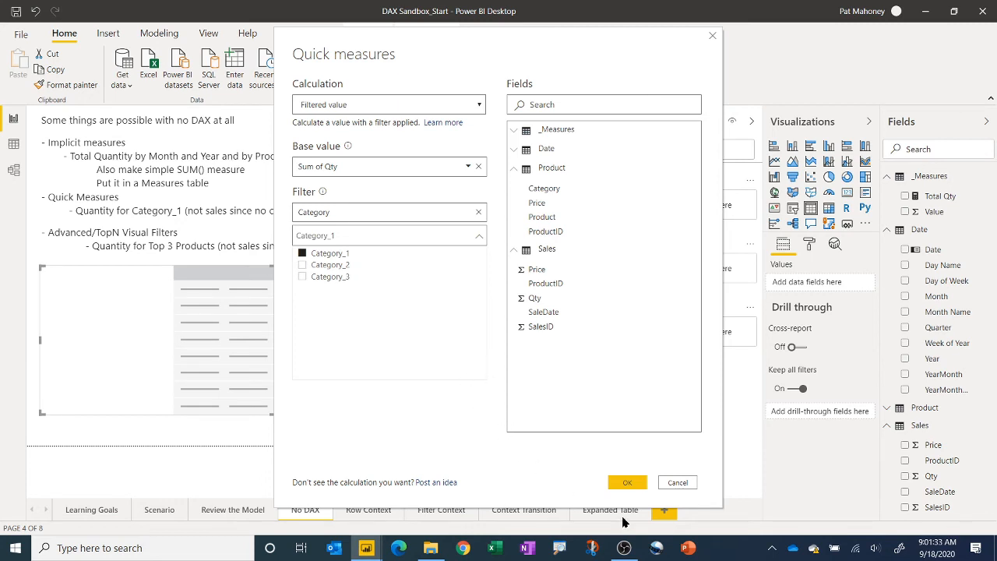
{"action": "left_click", "coordinate": [626, 483]}
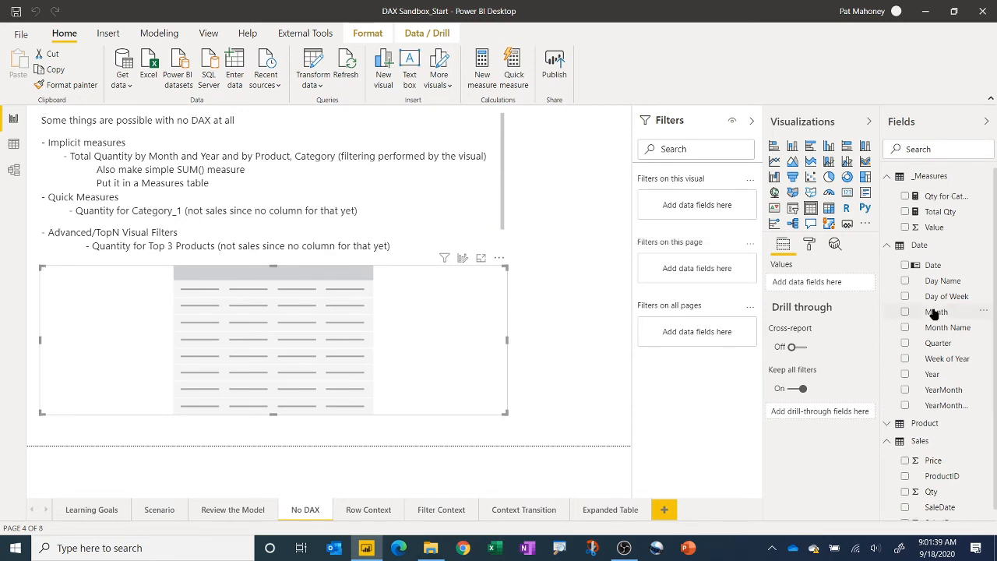
{"action": "left_click", "coordinate": [947, 197]}
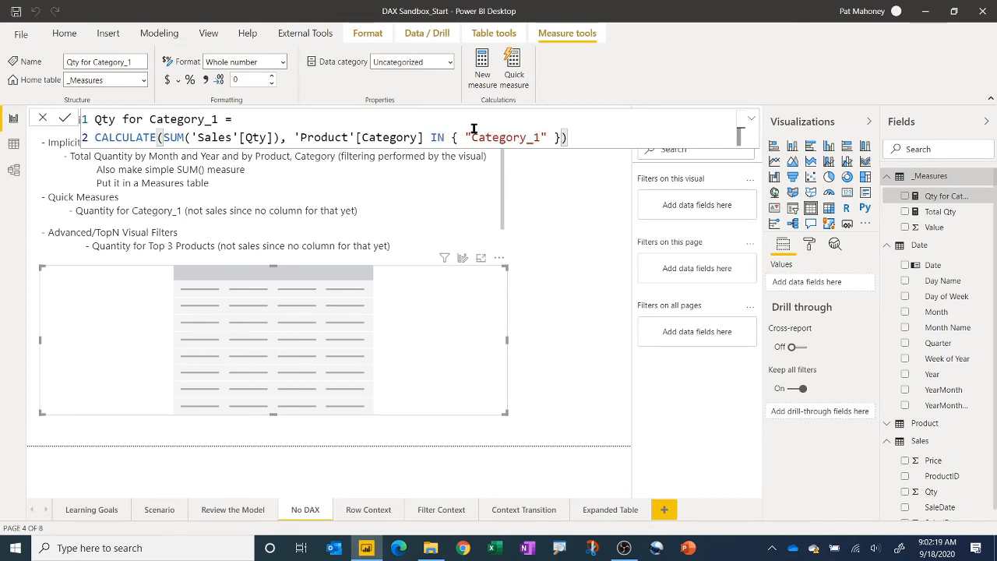
Add "Category_2" to the IN list after "Category_1" in the Qty for Category_1 formula.
{"action": "left_click", "coordinate": [548, 138]}
{"action": "type", "text": ", \"Cate"}
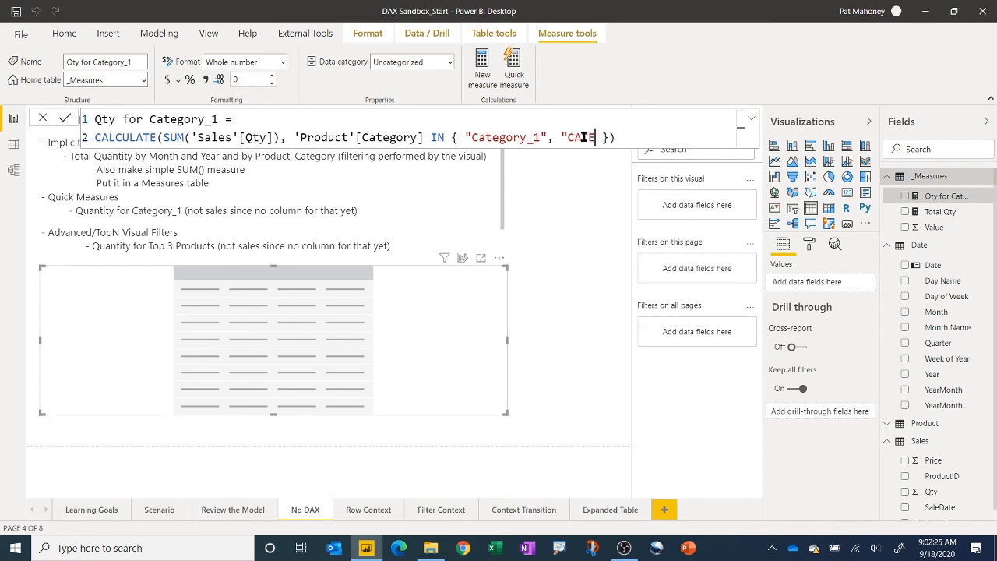
{"action": "key", "text": "BackSpace"}
{"action": "key", "text": "BackSpace"}
{"action": "key", "text": "BackSpace"}
{"action": "type", "text": "ategory_2\""}
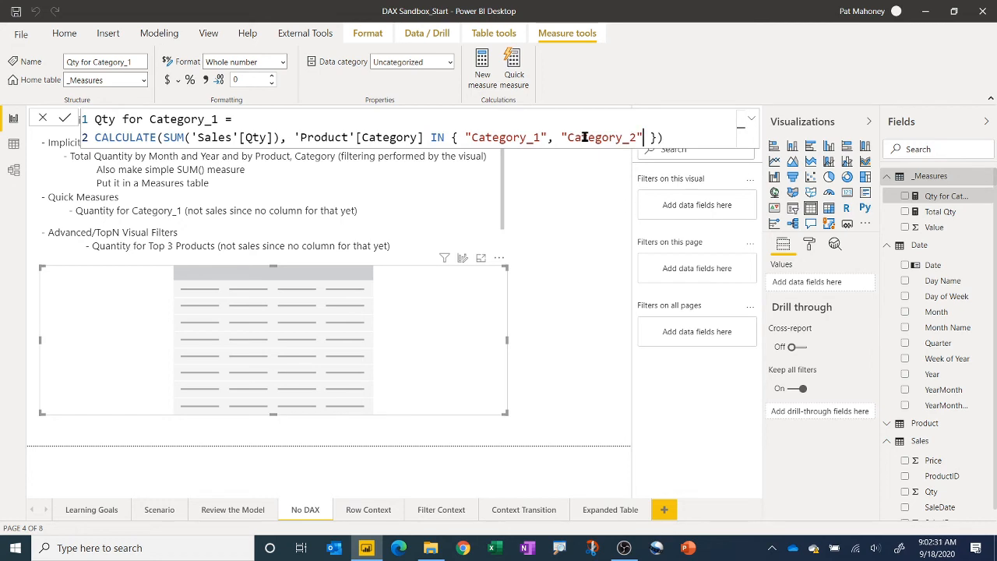
Remove "Category_2" and its comma from the formula's IN list.
{"action": "key", "text": "BackSpace"}
{"action": "key", "text": "BackSpace"}
{"action": "key", "text": "BackSpace"}
{"action": "key", "text": "BackSpace"}
{"action": "key", "text": "BackSpace"}
{"action": "key", "text": "BackSpace"}
{"action": "key", "text": "BackSpace"}
{"action": "key", "text": "BackSpace"}
{"action": "key", "text": "BackSpace"}
{"action": "key", "text": "BackSpace"}
{"action": "key", "text": "BackSpace"}
{"action": "key", "text": "BackSpace"}
{"action": "key", "text": "BackSpace"}
{"action": "key", "text": "BackSpace"}
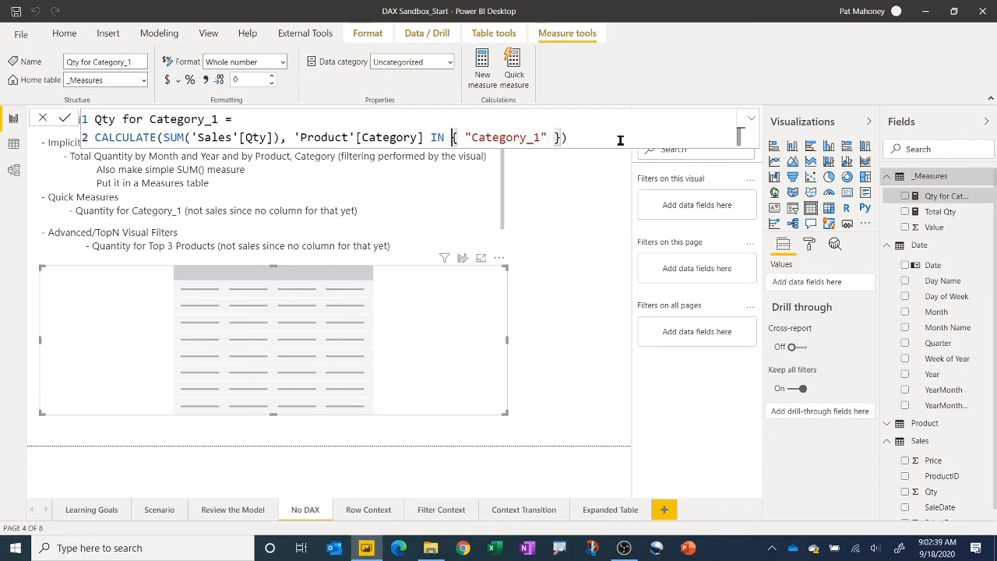
Rewrite the filter condition as 'Product'[Category] = "Category_1", without IN or the curly braces, and commit the measure.
{"action": "key", "text": "Left"}
{"action": "key", "text": "Left"}
{"action": "key", "text": "Left"}
{"action": "key", "text": "BackSpace"}
{"action": "key", "text": "Delete"}
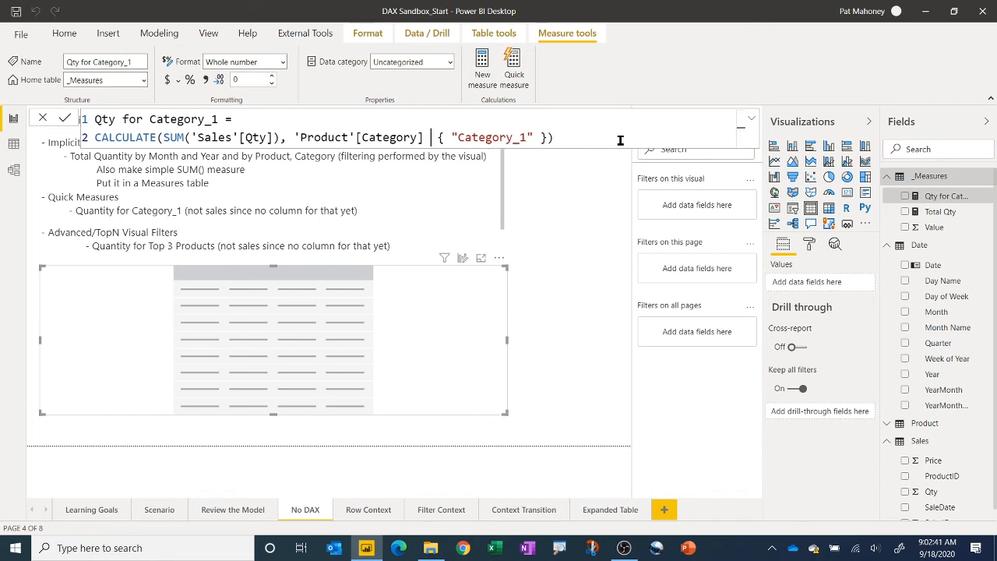
{"action": "type", "text": "="}
{"action": "key", "text": "Right"}
{"action": "key", "text": "Right"}
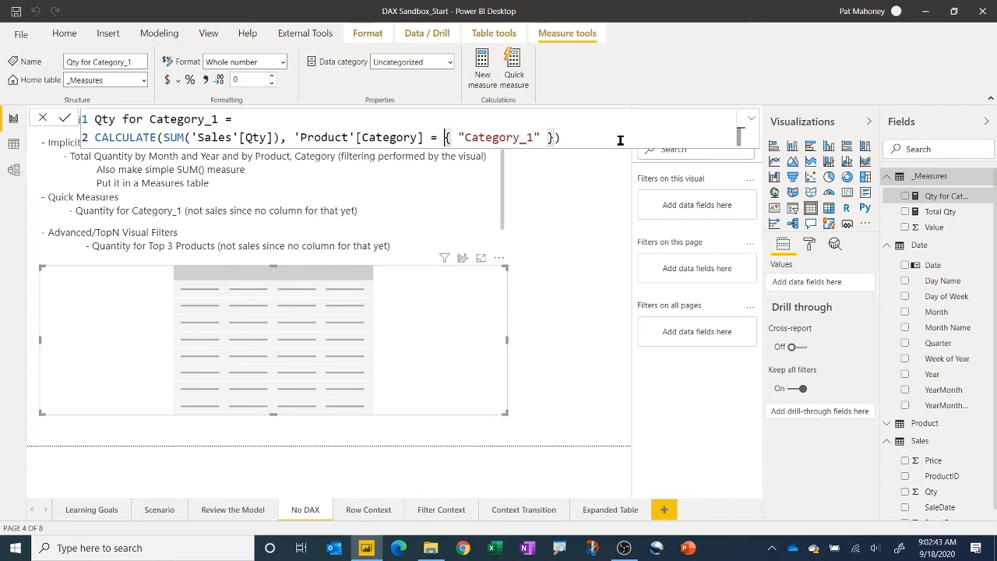
{"action": "key", "text": "BackSpace"}
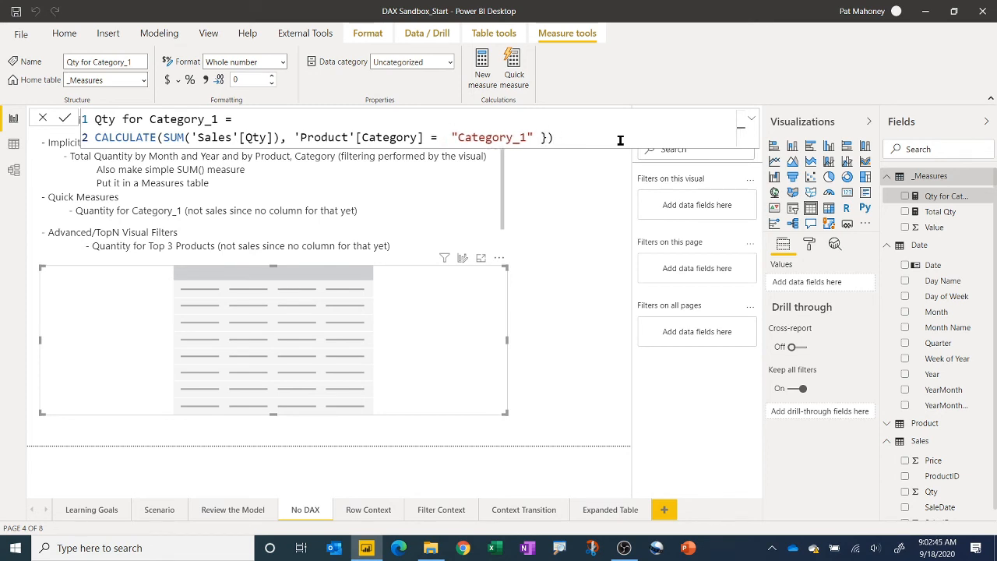
{"action": "key", "text": "Right"}
{"action": "key", "text": "Right"}
{"action": "key", "text": "Right"}
{"action": "key", "text": "Right"}
{"action": "key", "text": "Right"}
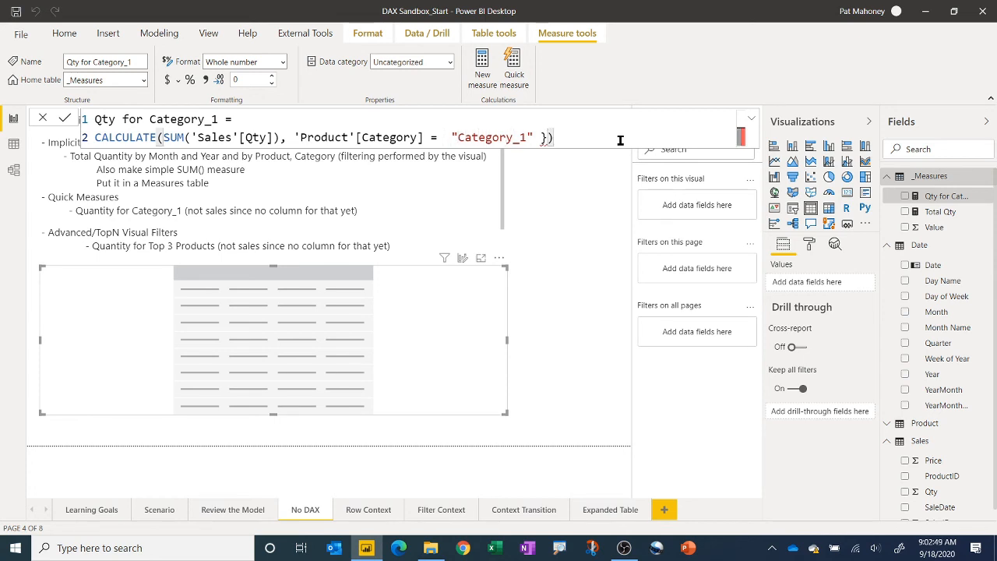
{"action": "key", "text": "BackSpace"}
{"action": "key", "text": "Return"}
Add Qty for Category_1 and Year to the empty table visual, with Year as the first column.
{"action": "left_click", "coordinate": [904, 197]}
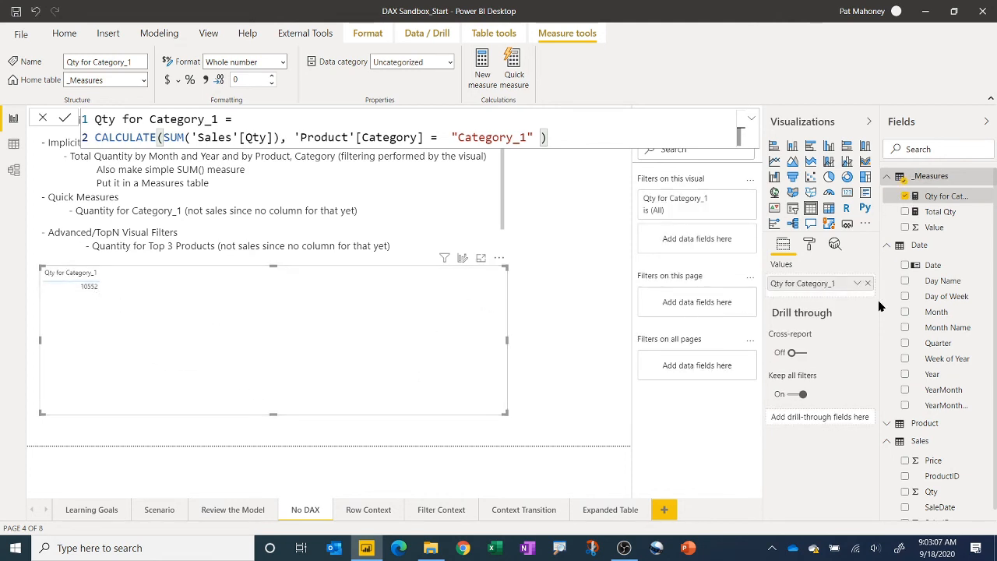
{"action": "left_click", "coordinate": [904, 374]}
{"action": "left_click_drag", "start_coordinate": [831, 299], "coordinate": [831, 285]}
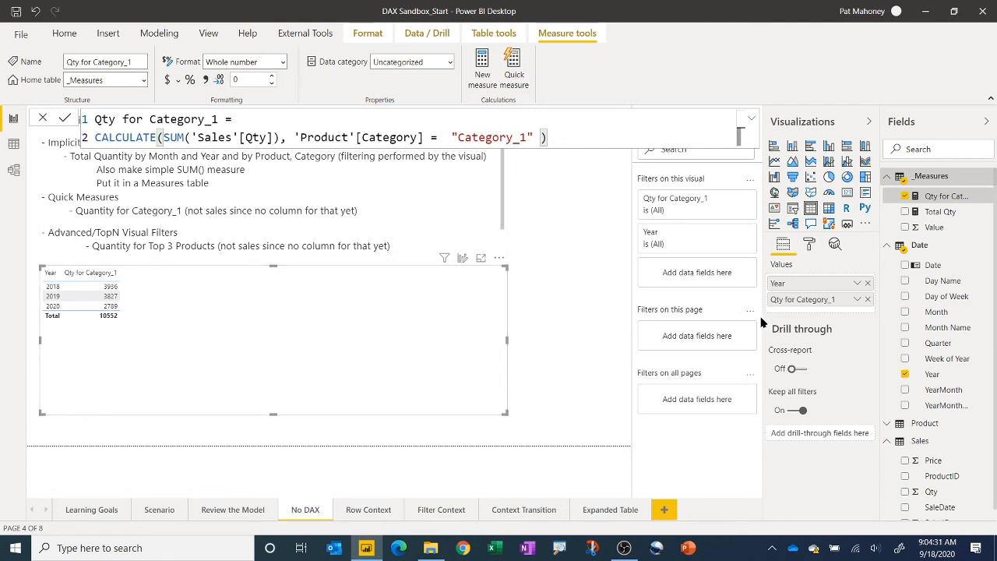
Replace the table's Year and Qty for Category_1 fields with Product and Total Qty, and check the Total Qty formula.
{"action": "left_click", "coordinate": [866, 299]}
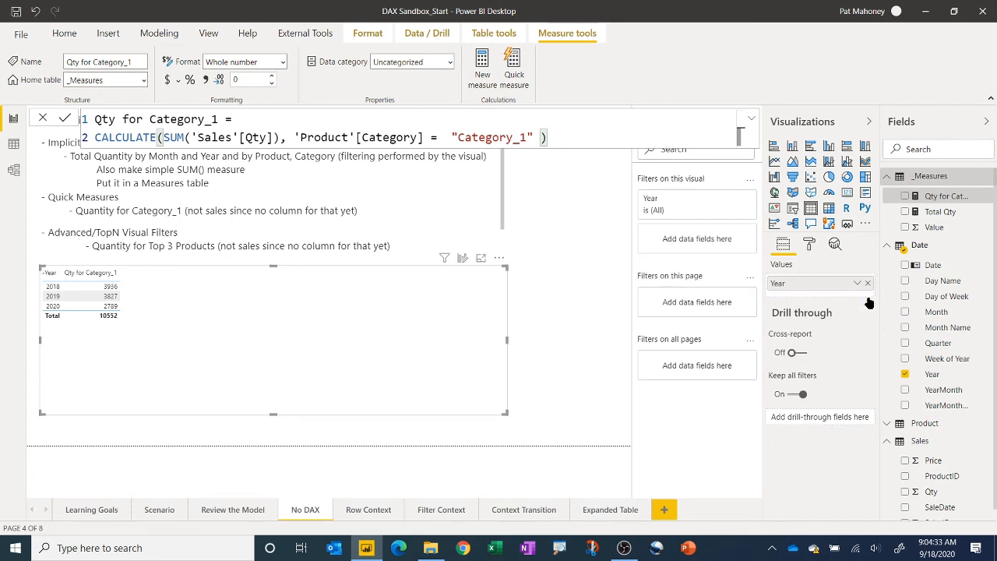
{"action": "left_click", "coordinate": [867, 283]}
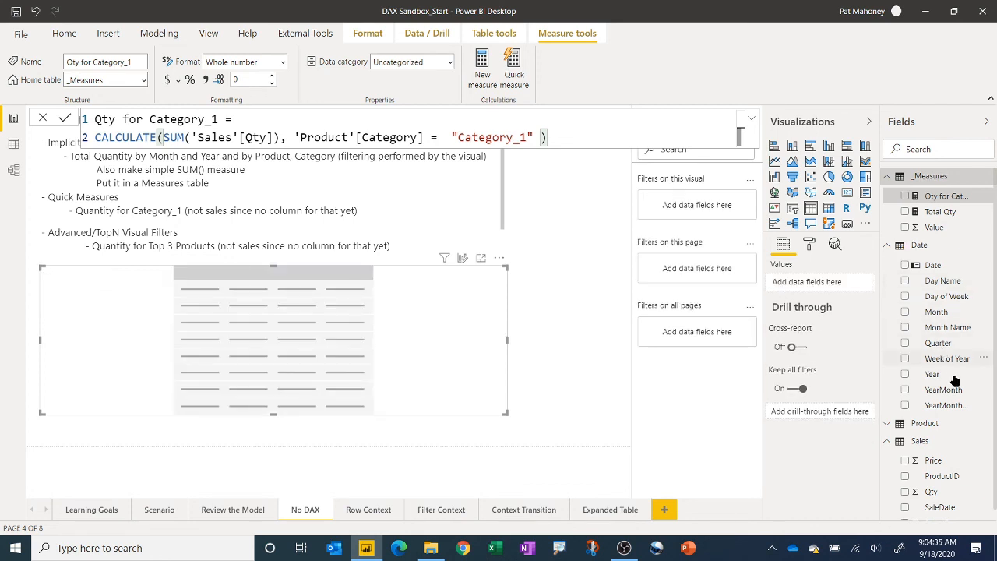
{"action": "scroll", "coordinate": [963, 427], "scroll_direction": "down", "scroll_amount": 1}
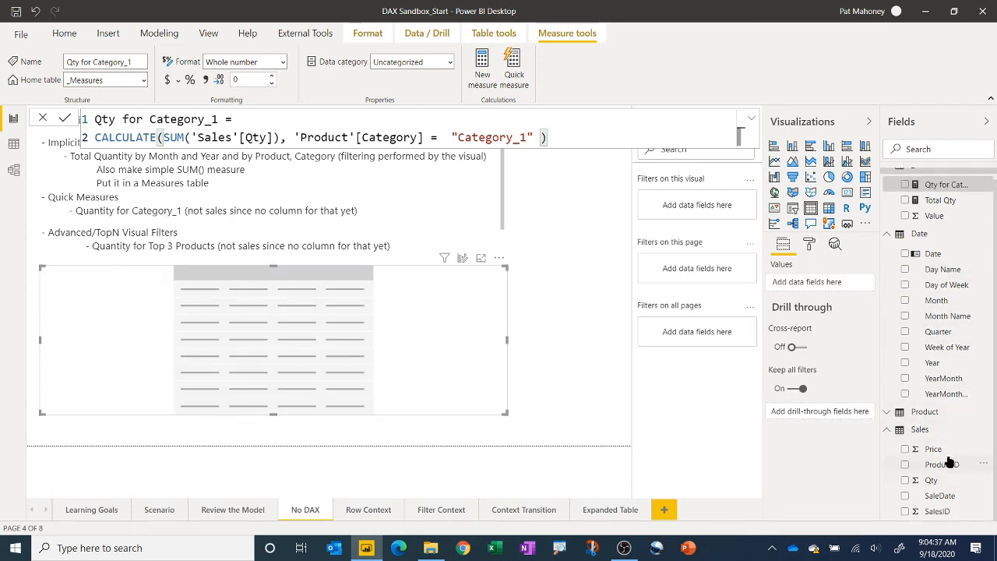
{"action": "left_click", "coordinate": [893, 414]}
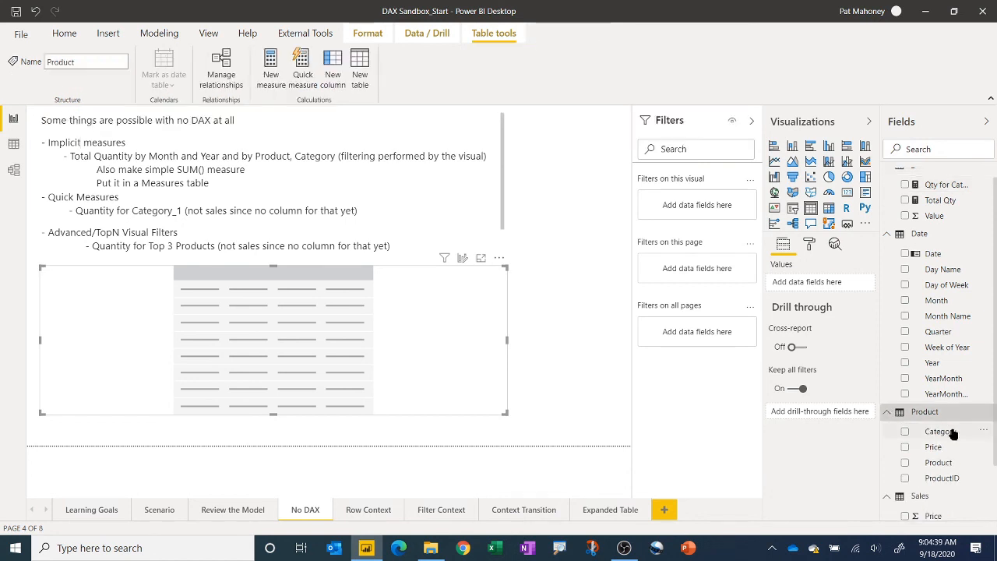
{"action": "left_click", "coordinate": [908, 466]}
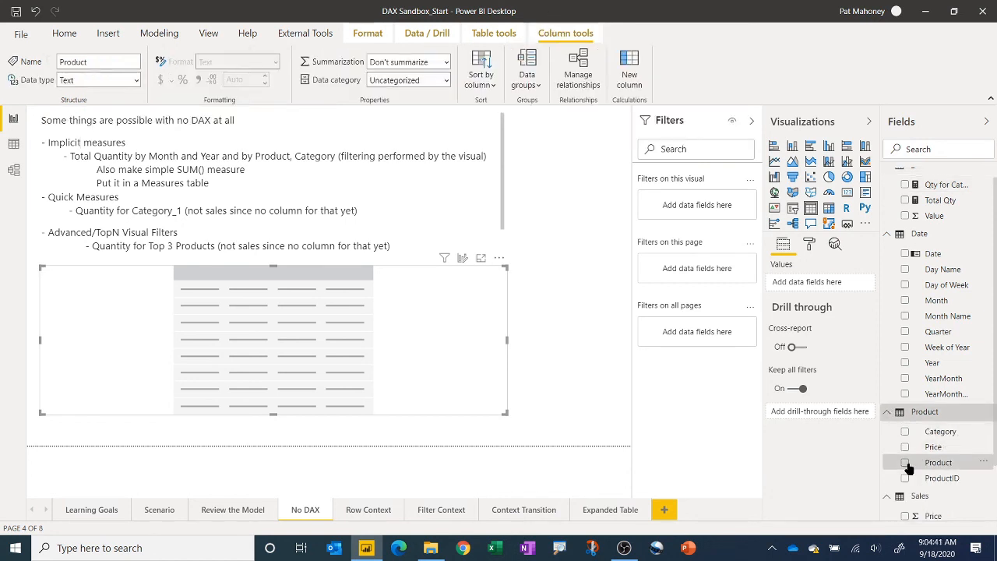
{"action": "left_click", "coordinate": [906, 464]}
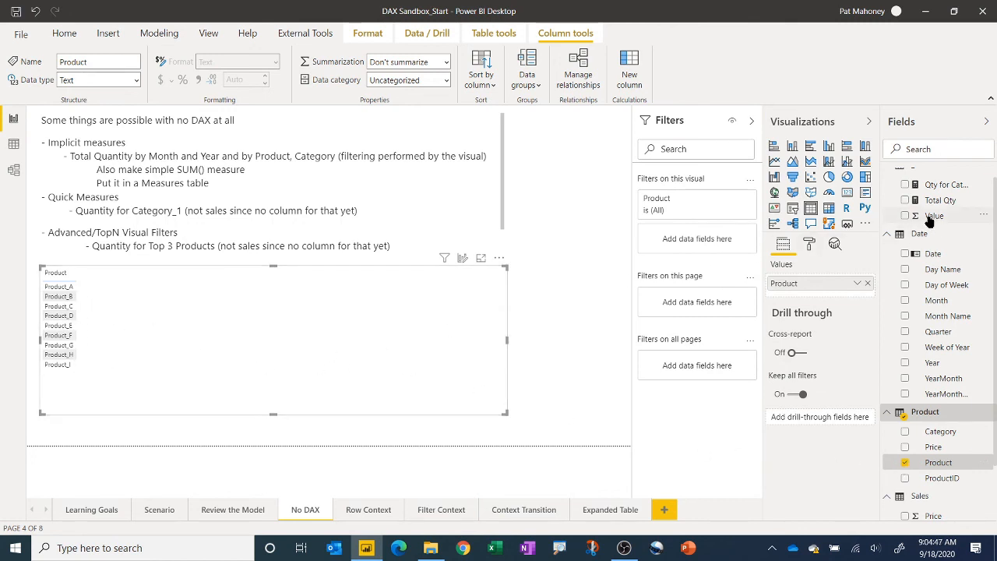
{"action": "left_click", "coordinate": [904, 200]}
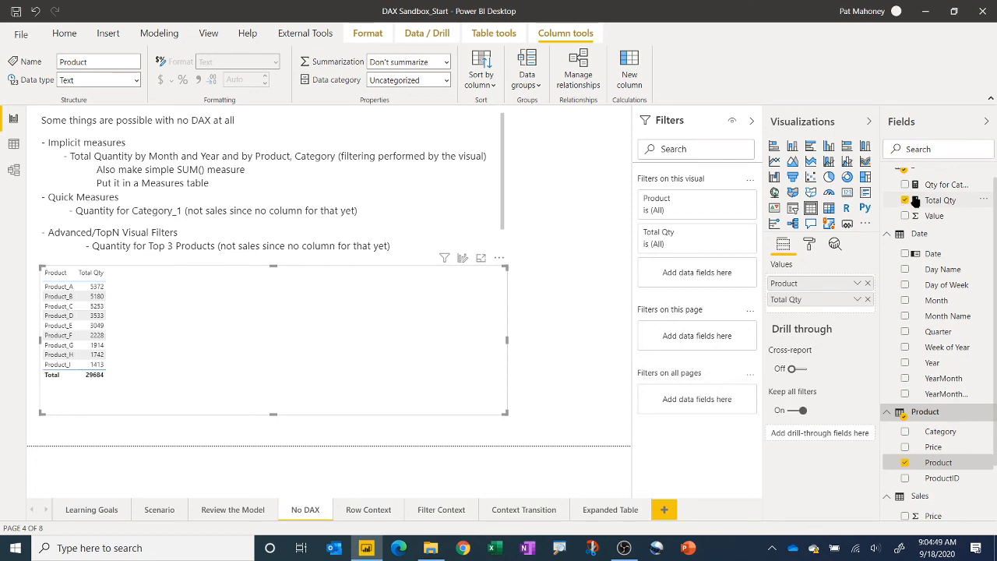
{"action": "left_click", "coordinate": [940, 200]}
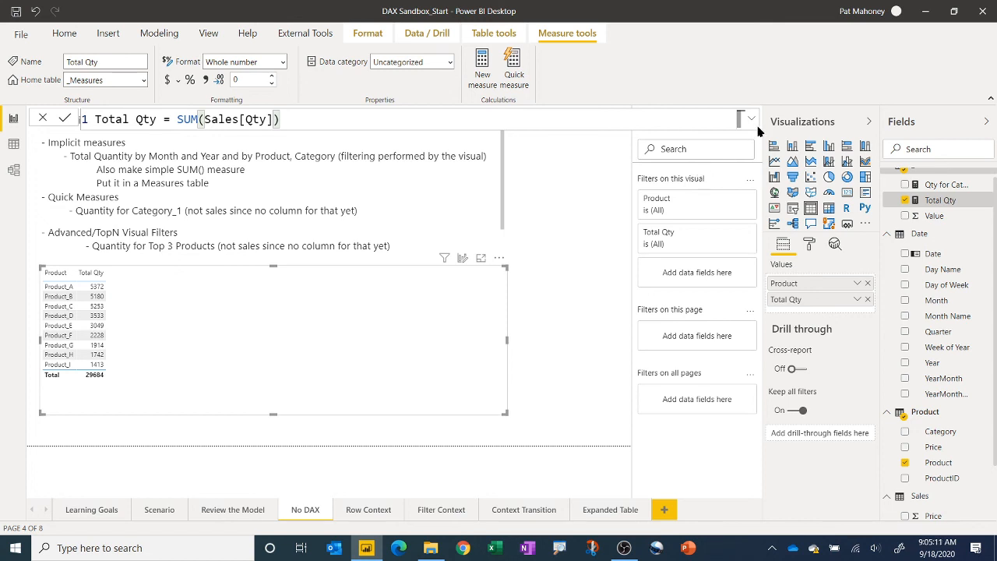
{"action": "left_click", "coordinate": [944, 314]}
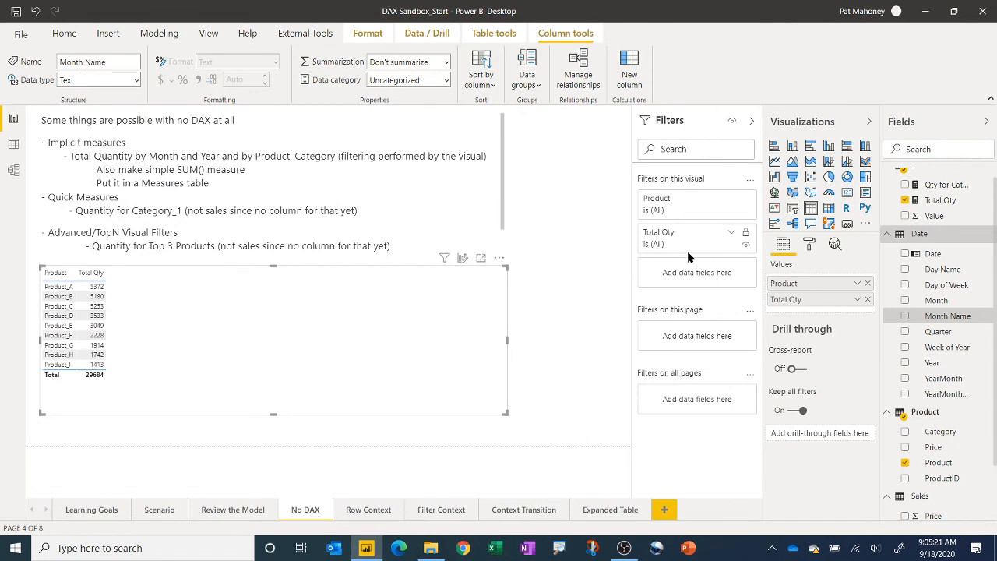
Apply a Top N filter on Product to the table visual, showing the top 3 items by Total Qty.
{"action": "left_click", "coordinate": [732, 200]}
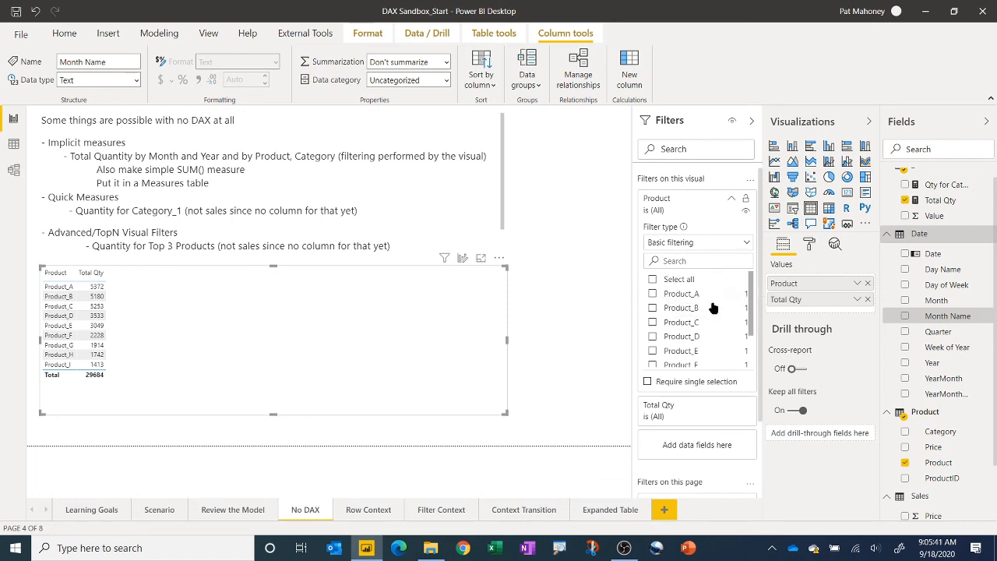
{"action": "scroll", "coordinate": [710, 356], "scroll_direction": "down", "scroll_amount": 2}
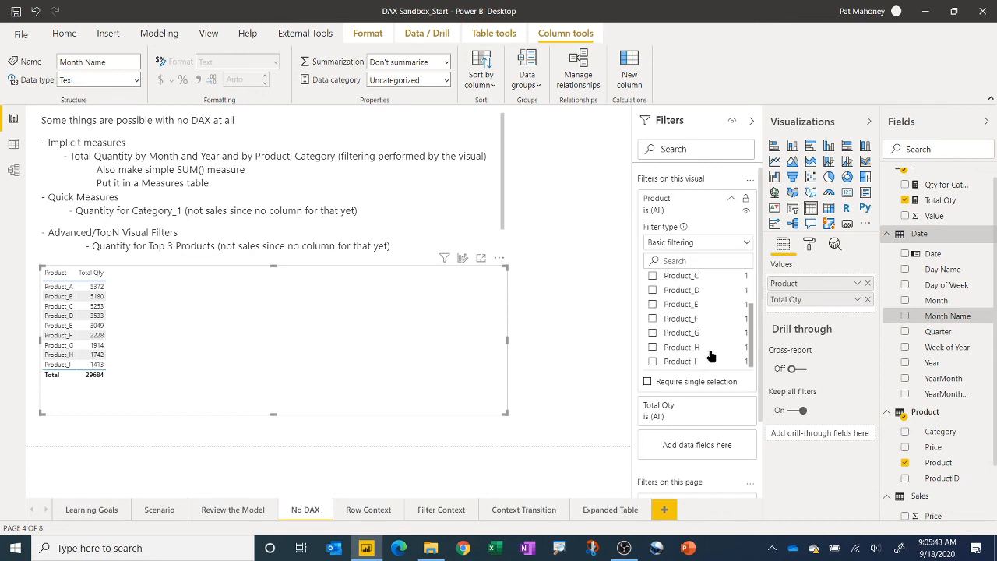
{"action": "left_click", "coordinate": [746, 245]}
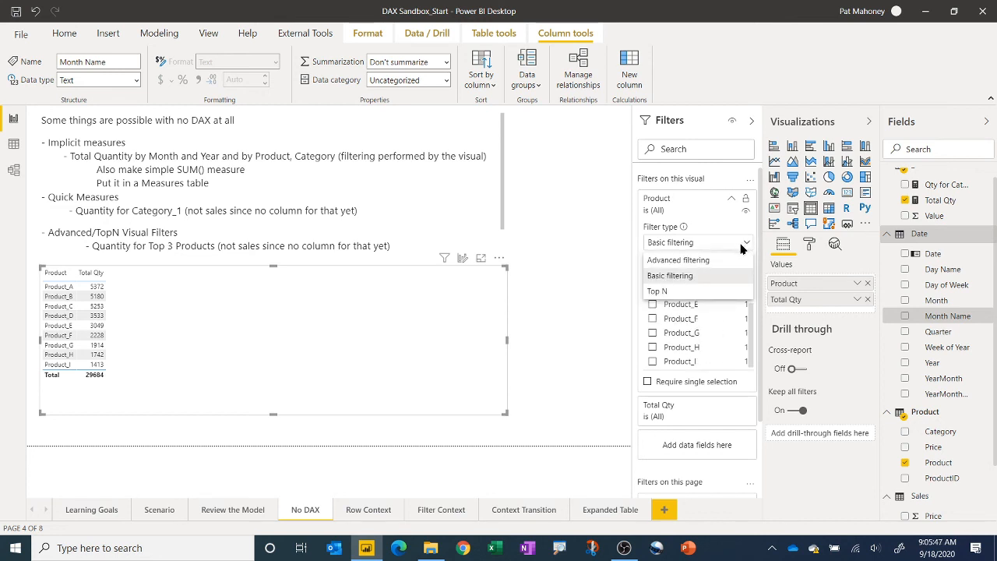
{"action": "left_click", "coordinate": [674, 292]}
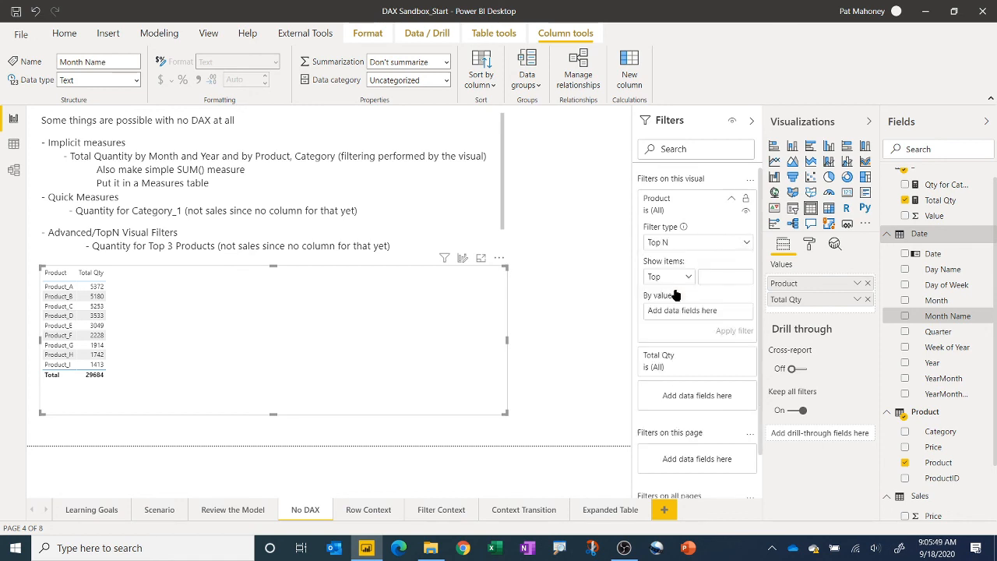
{"action": "left_click", "coordinate": [712, 279]}
{"action": "type", "text": "3"}
{"action": "left_click_drag", "start_coordinate": [938, 204], "coordinate": [705, 319]}
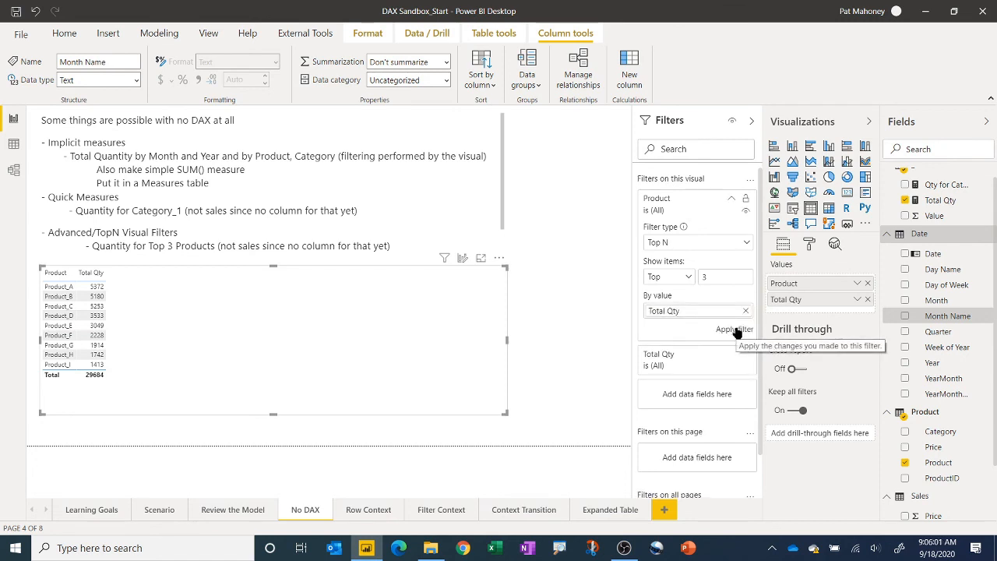
{"action": "left_click", "coordinate": [734, 329]}
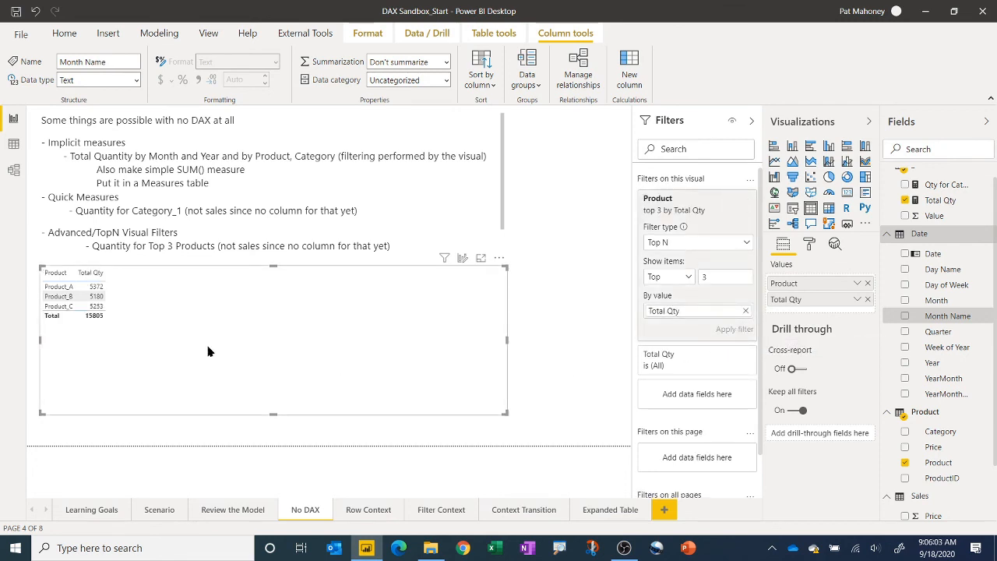